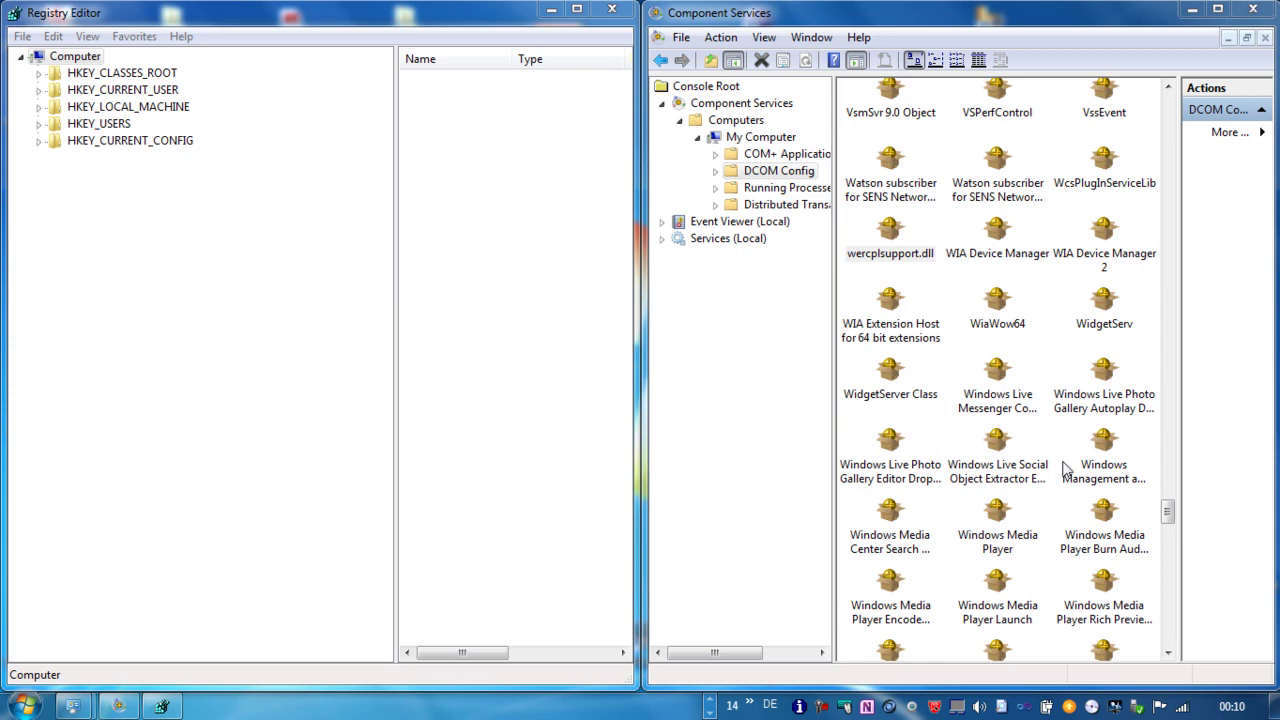
- Inspect the Watson subscriber component's Security tab and cancel its Properties unchanged
right_click(889, 160)
left_click(948, 212)
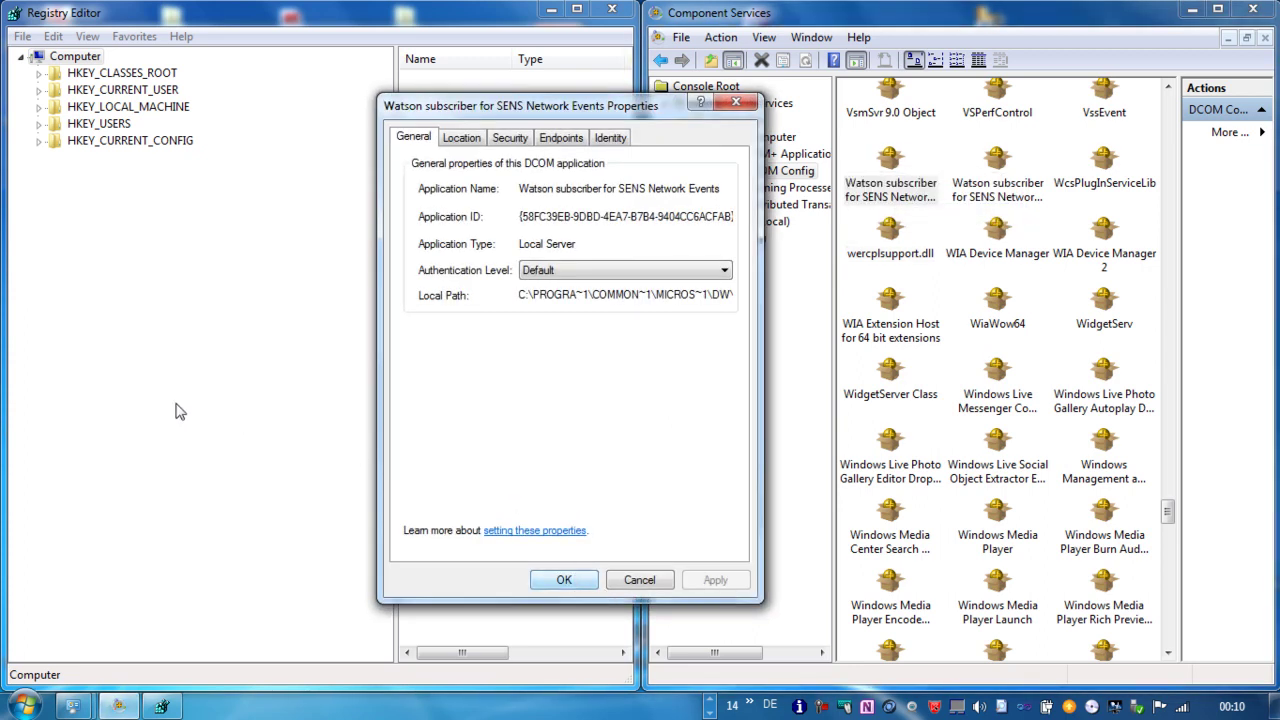
left_click(508, 141)
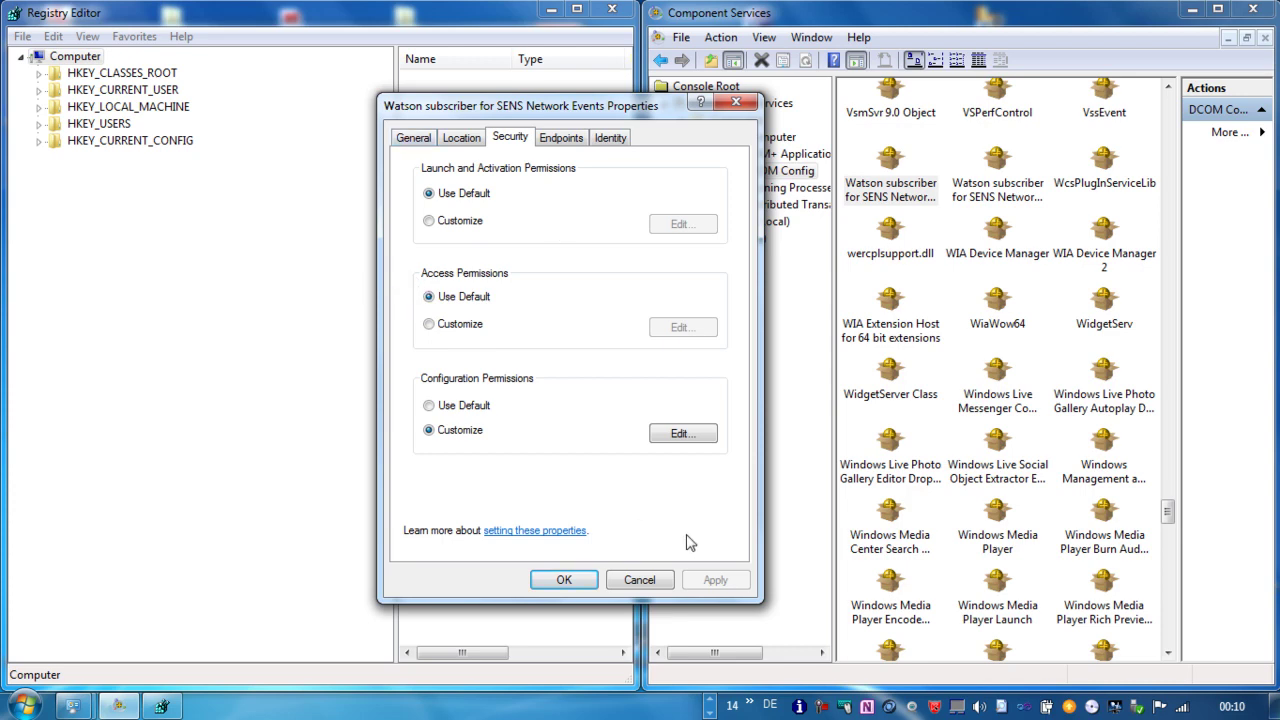
left_click(639, 579)
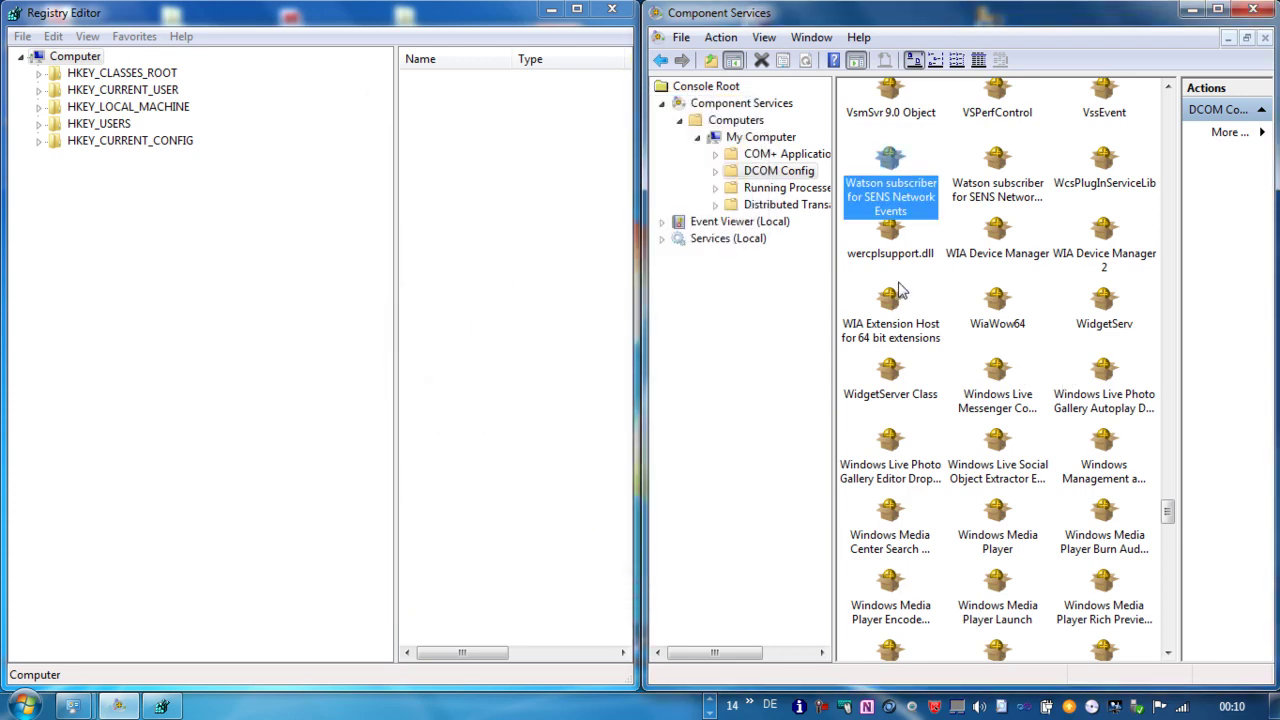
- Check wercplsupport.dll's security permissions and close its Properties without changes
left_click(891, 248)
right_click(891, 248)
left_click(970, 284)
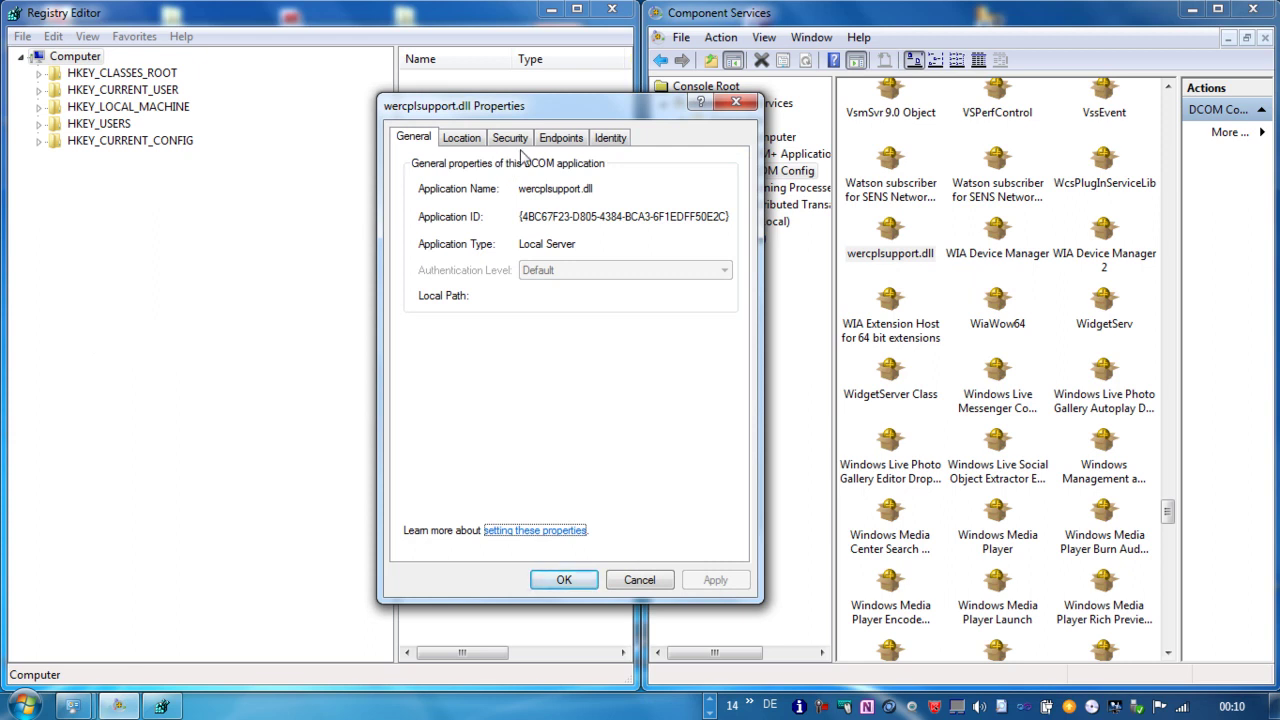
left_click(515, 140)
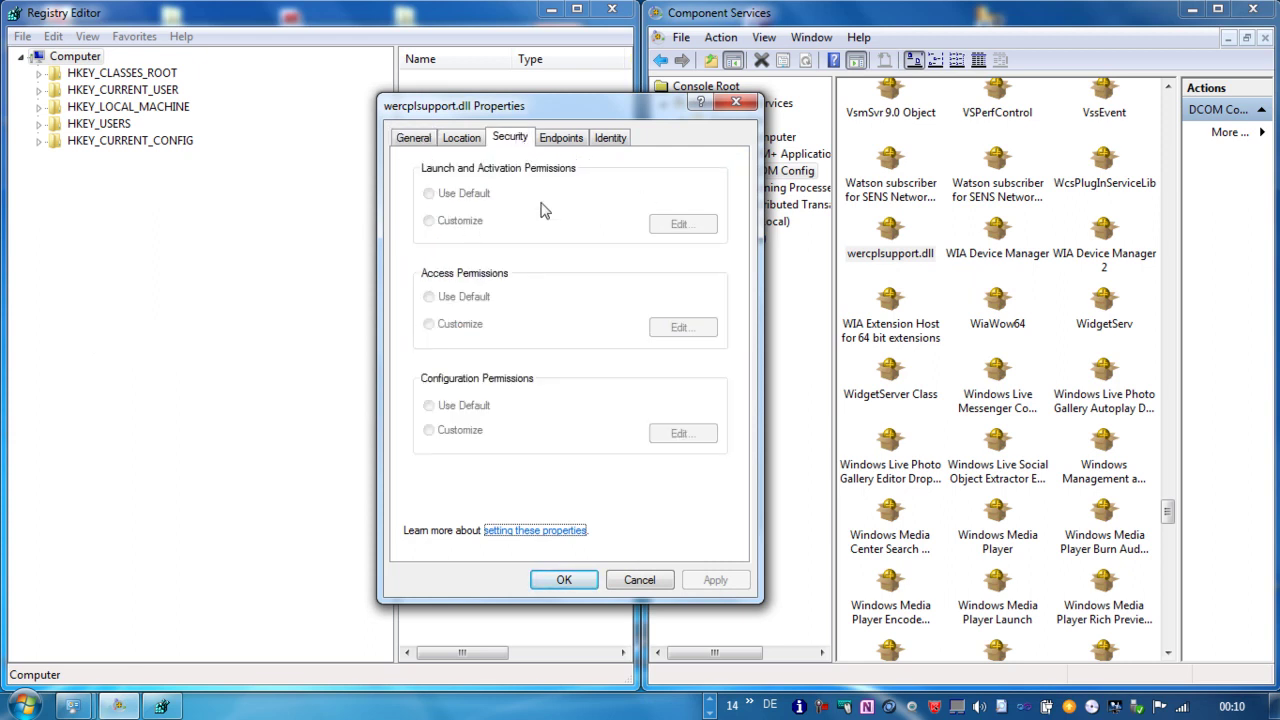
left_click_drag(512, 100, 524, 76)
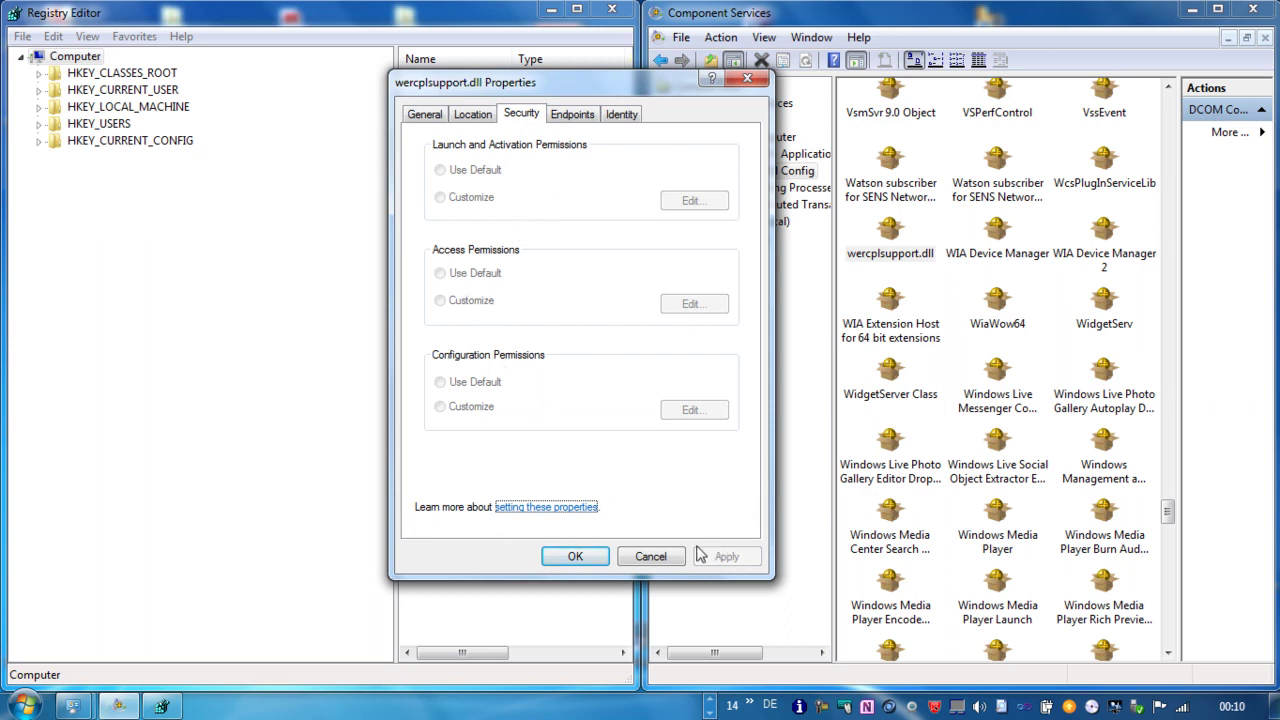
left_click(663, 557)
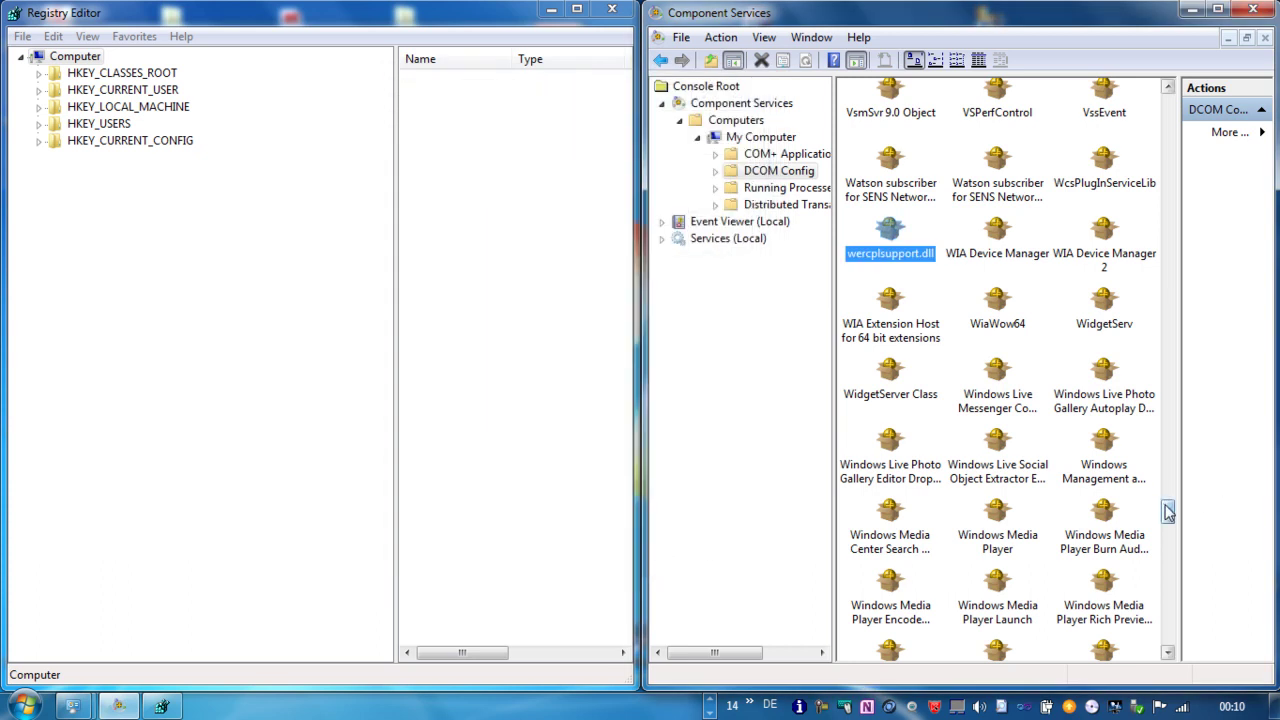
- Recheck the Watson subscriber component's security permissions and close them unchanged
left_click(994, 236)
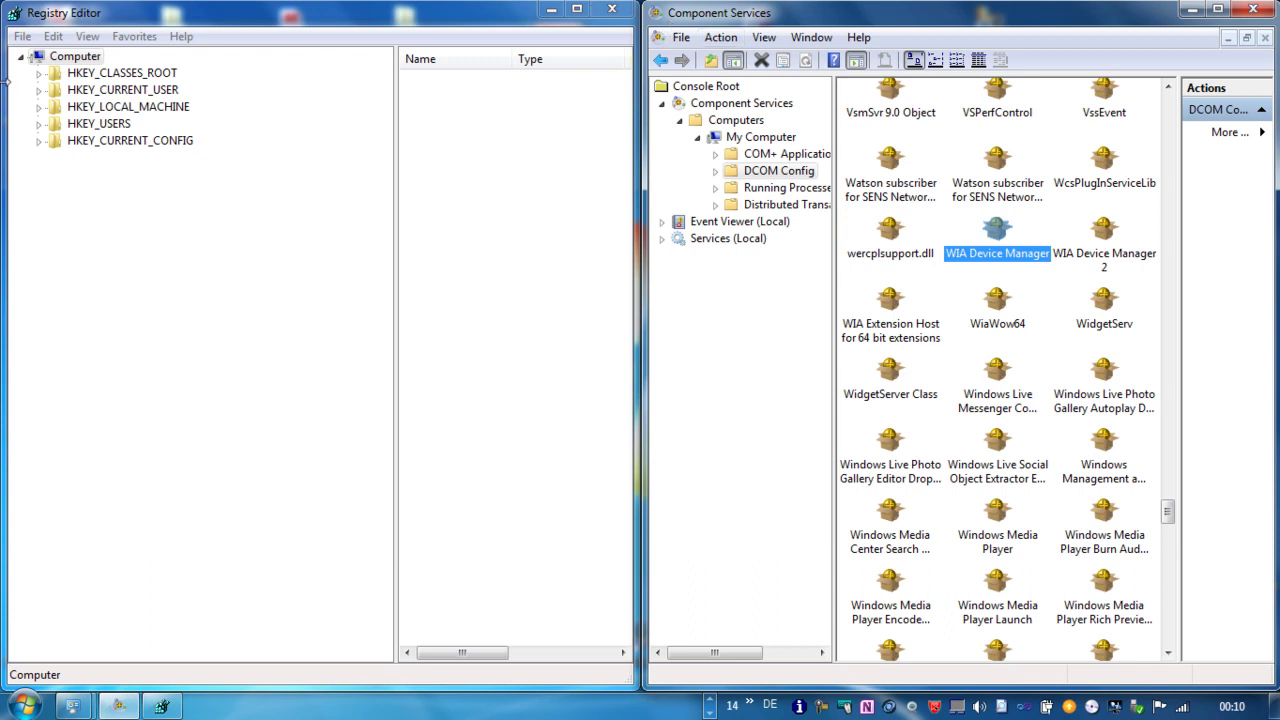
left_click(870, 172)
right_click(878, 170)
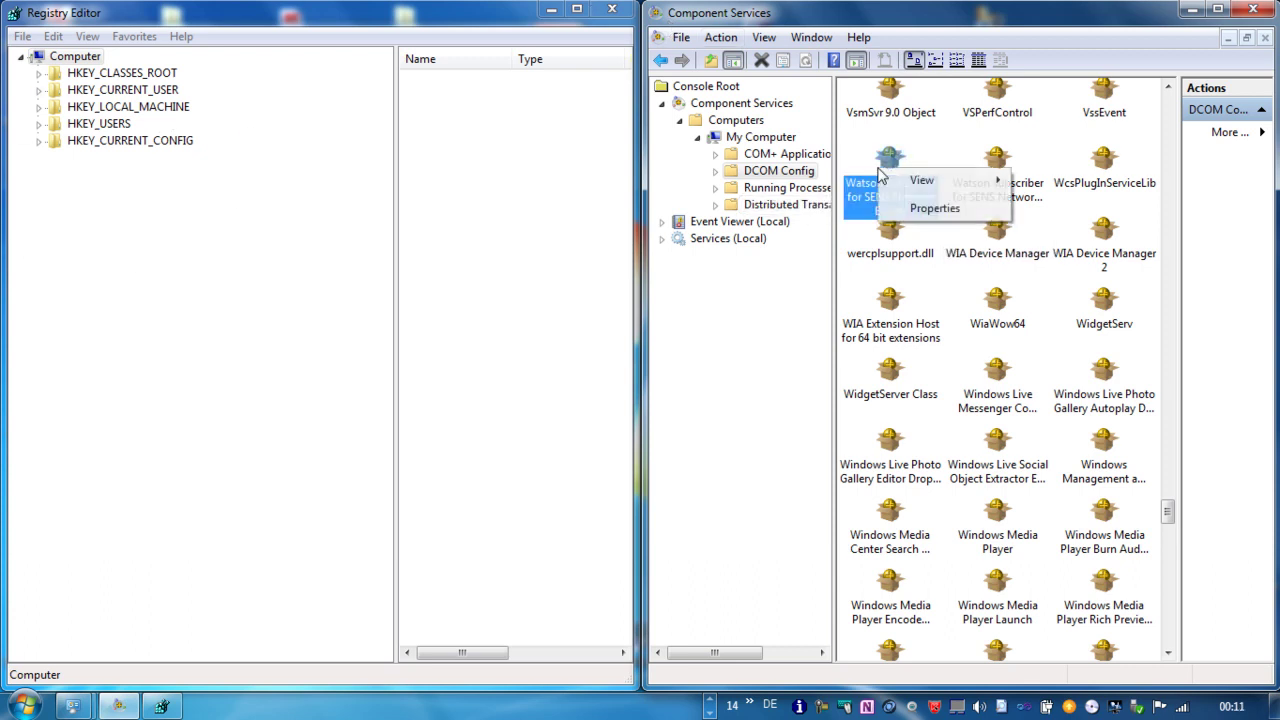
left_click(982, 212)
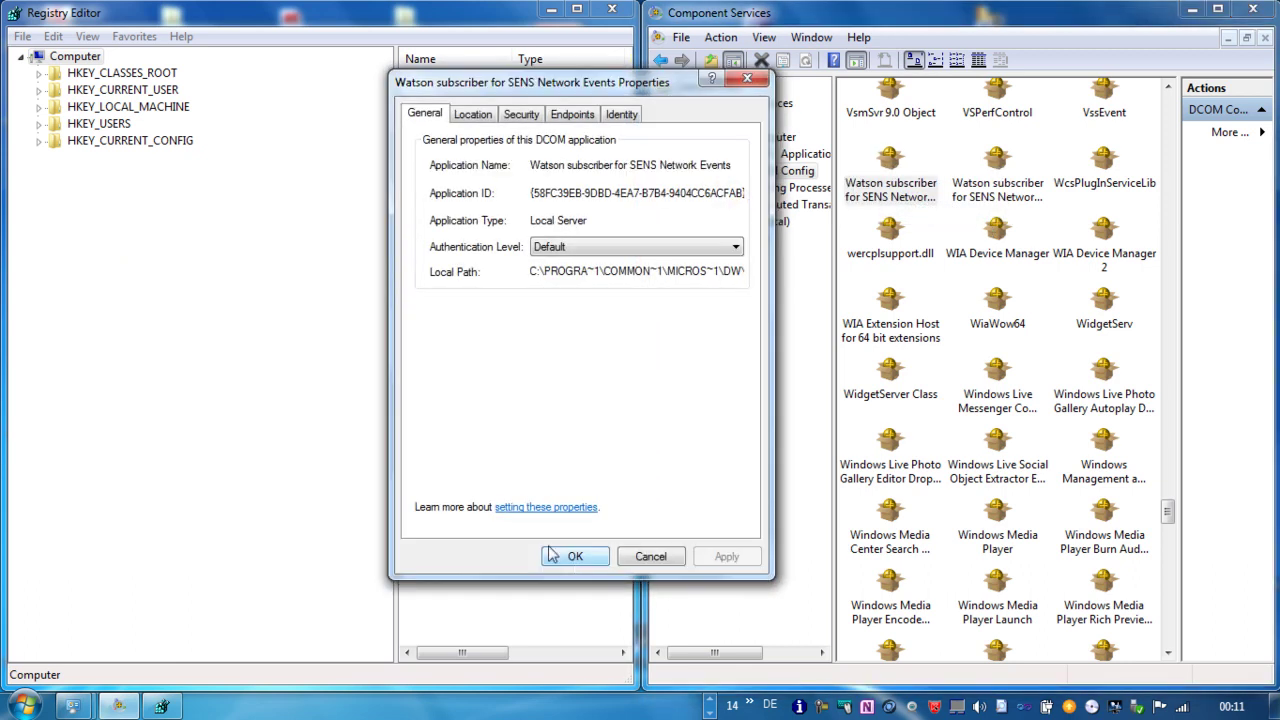
left_click(514, 116)
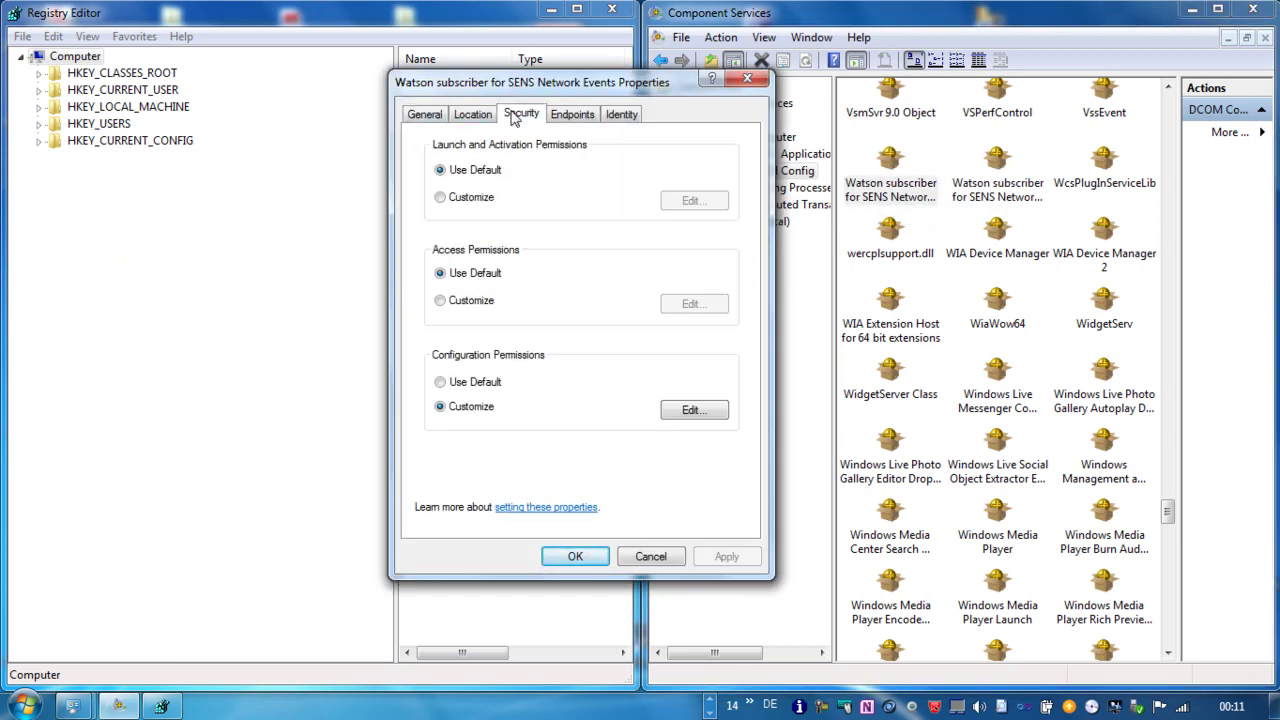
left_click(670, 555)
- Review VSPerfControl's security permissions, cancel, and scroll the DCOM Config list to the T entries
right_click(995, 110)
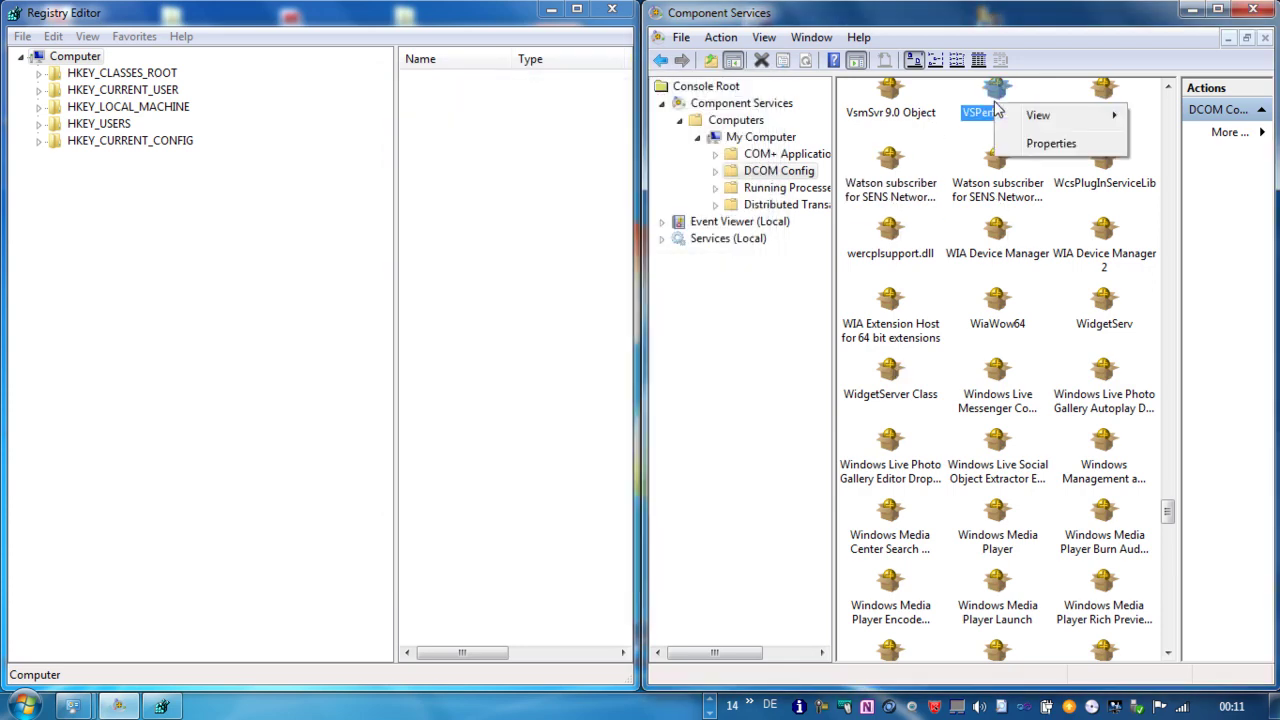
left_click(1031, 138)
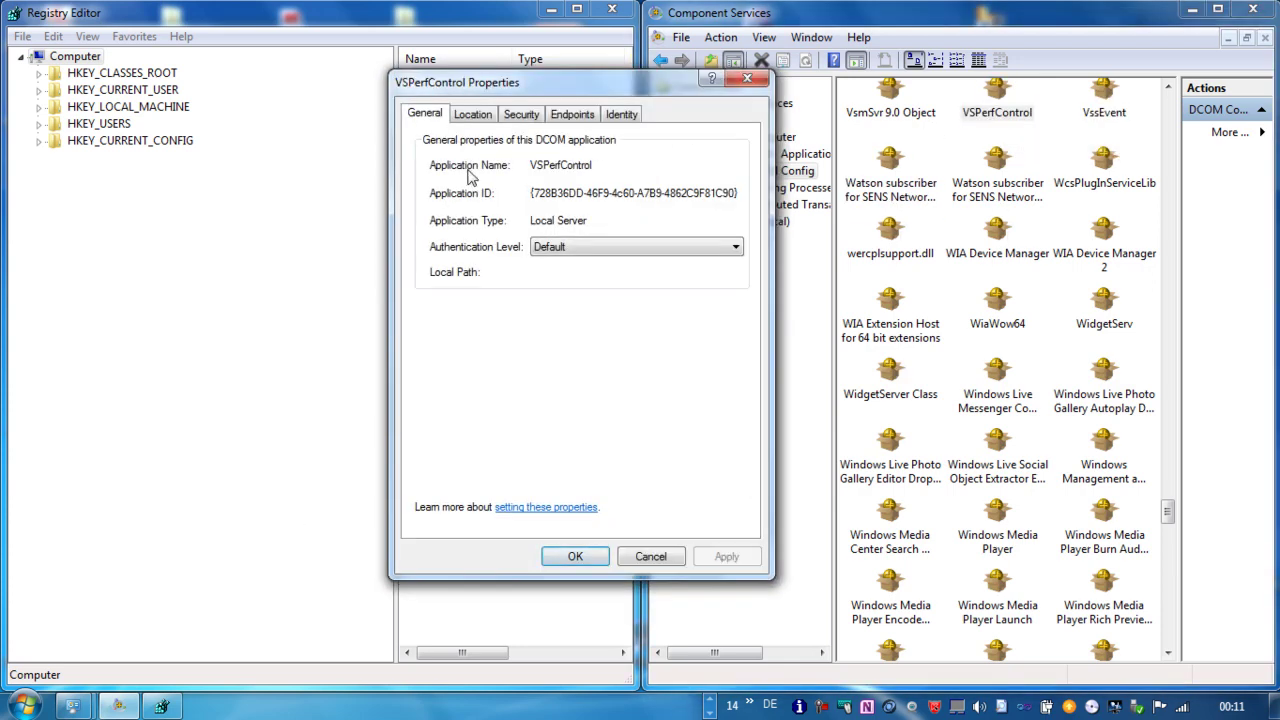
left_click(526, 113)
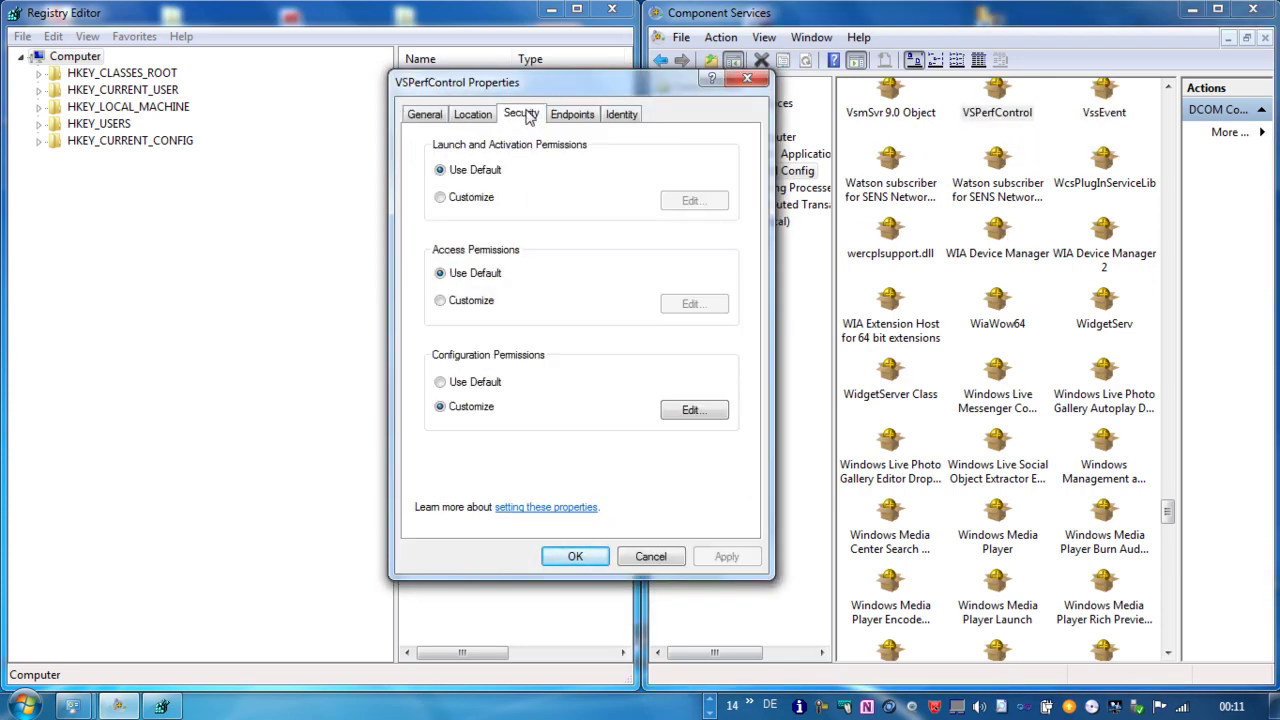
left_click(652, 556)
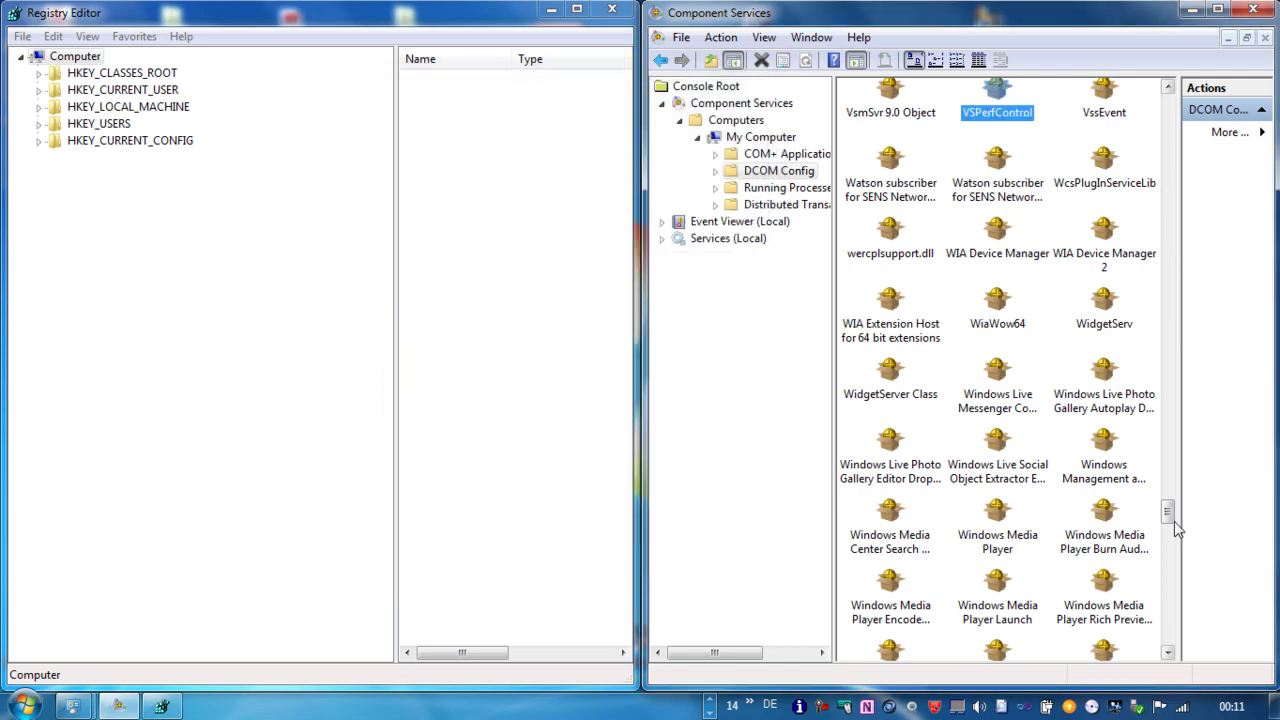
left_click_drag(1177, 522, 1177, 483)
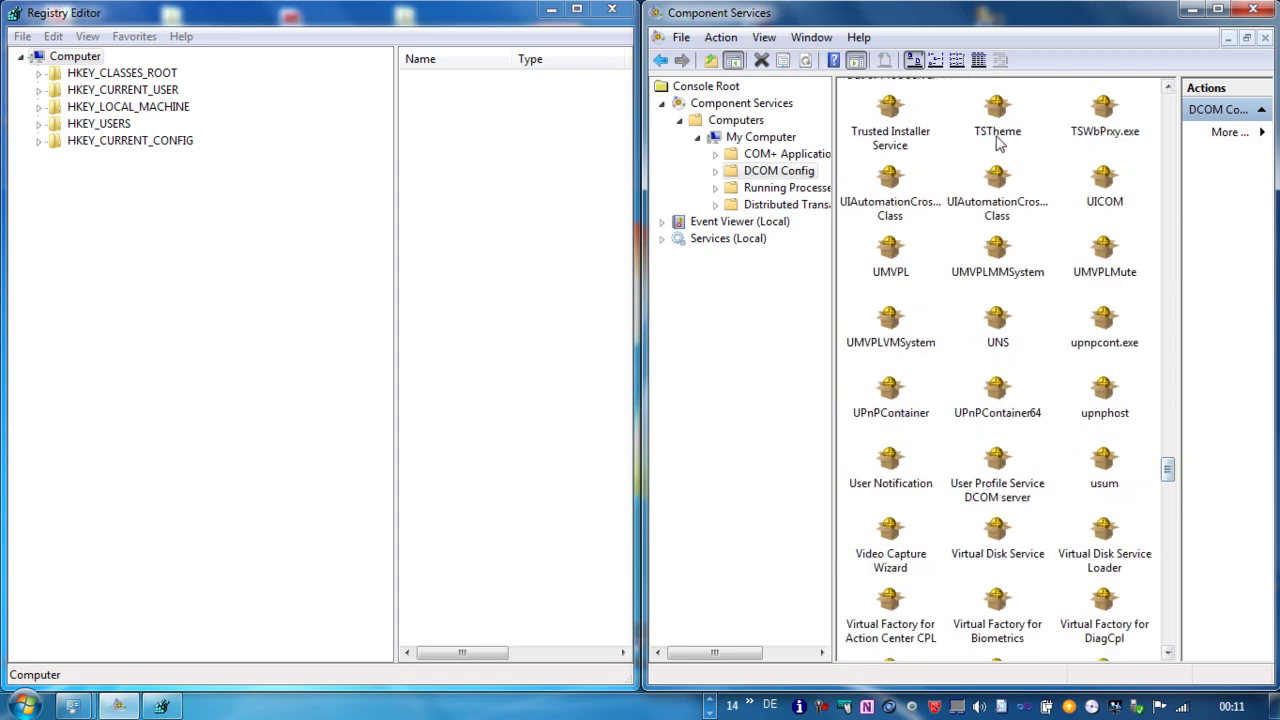
- Copy the Trusted Installer Service's Application ID from its General tab, then cancel Properties
right_click(899, 118)
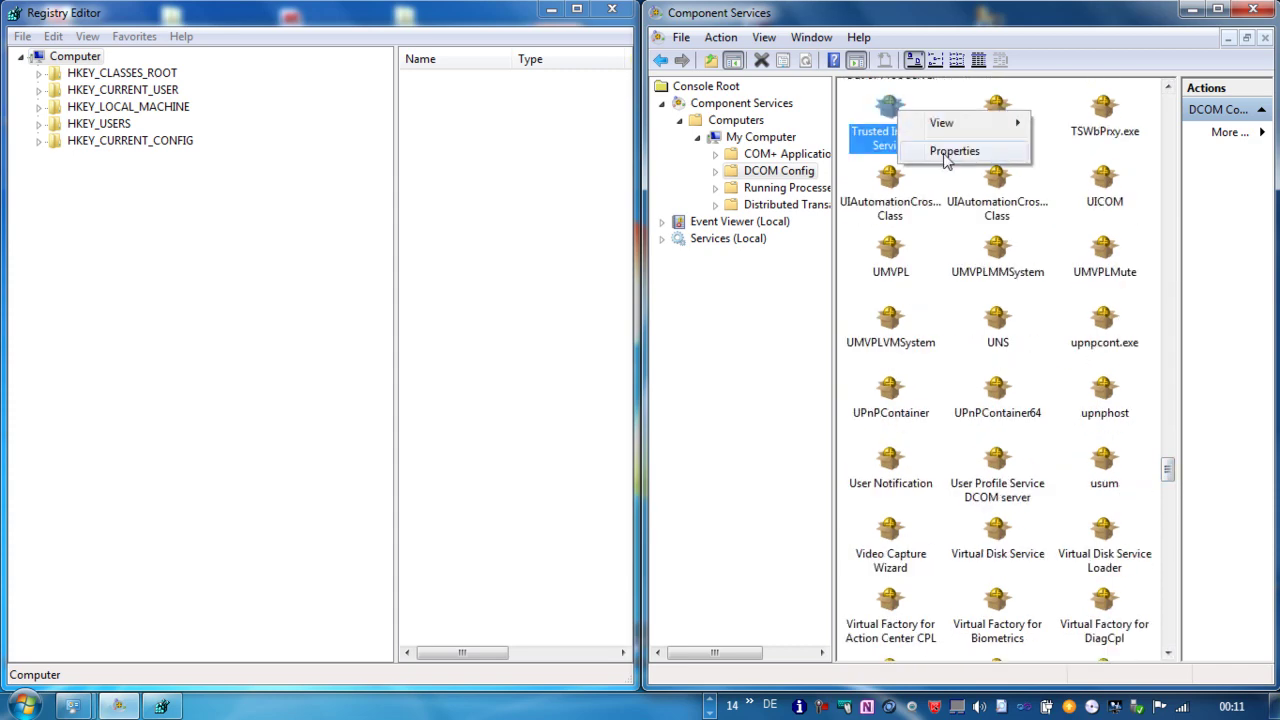
left_click(950, 152)
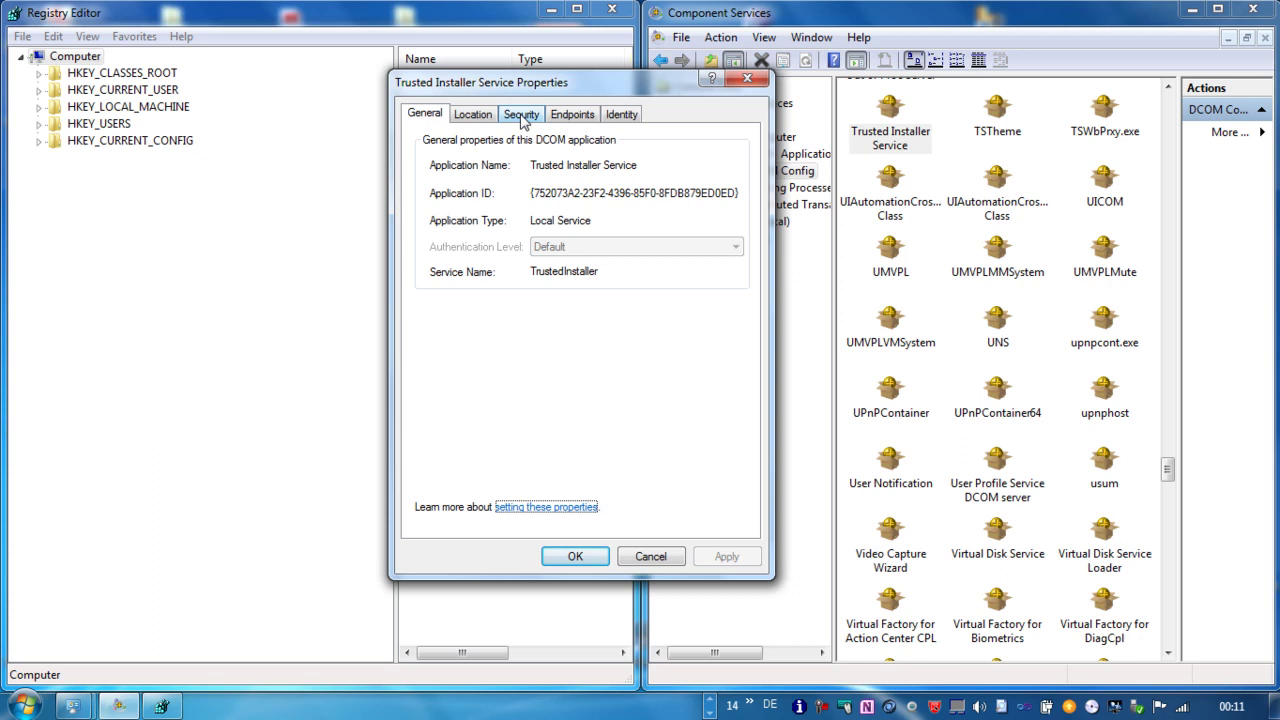
left_click(521, 115)
left_click(474, 116)
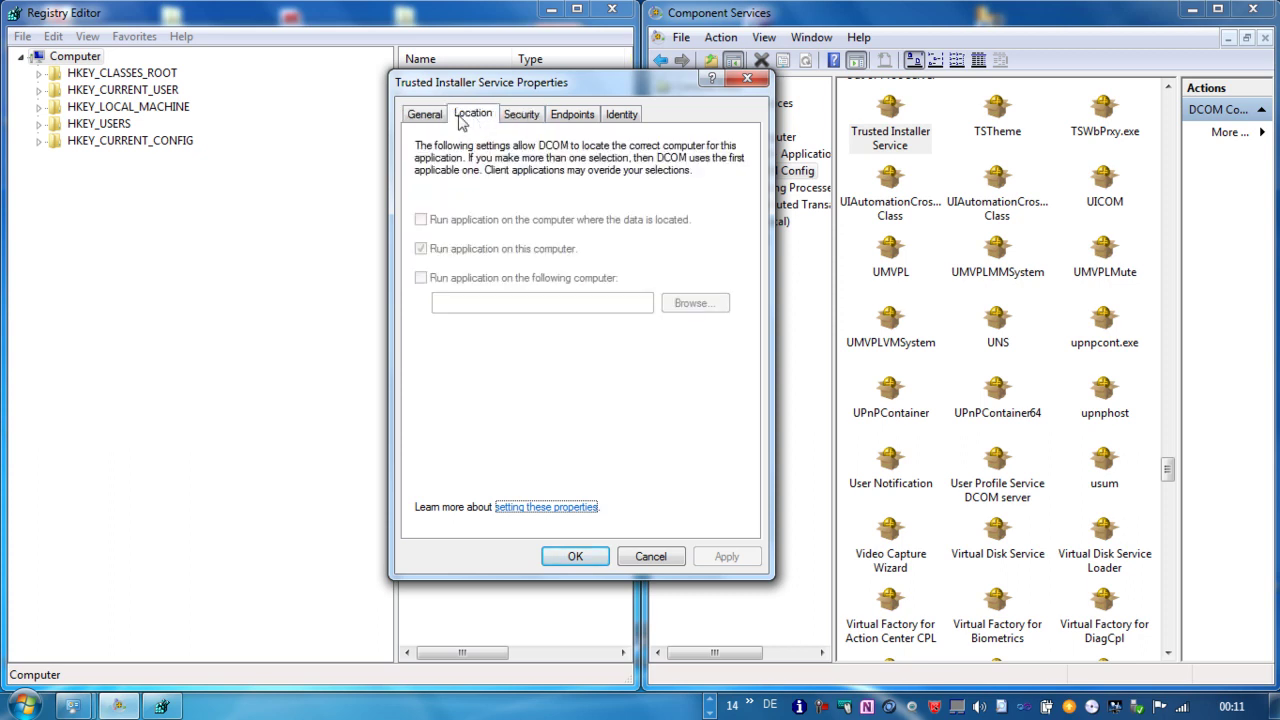
left_click(442, 116)
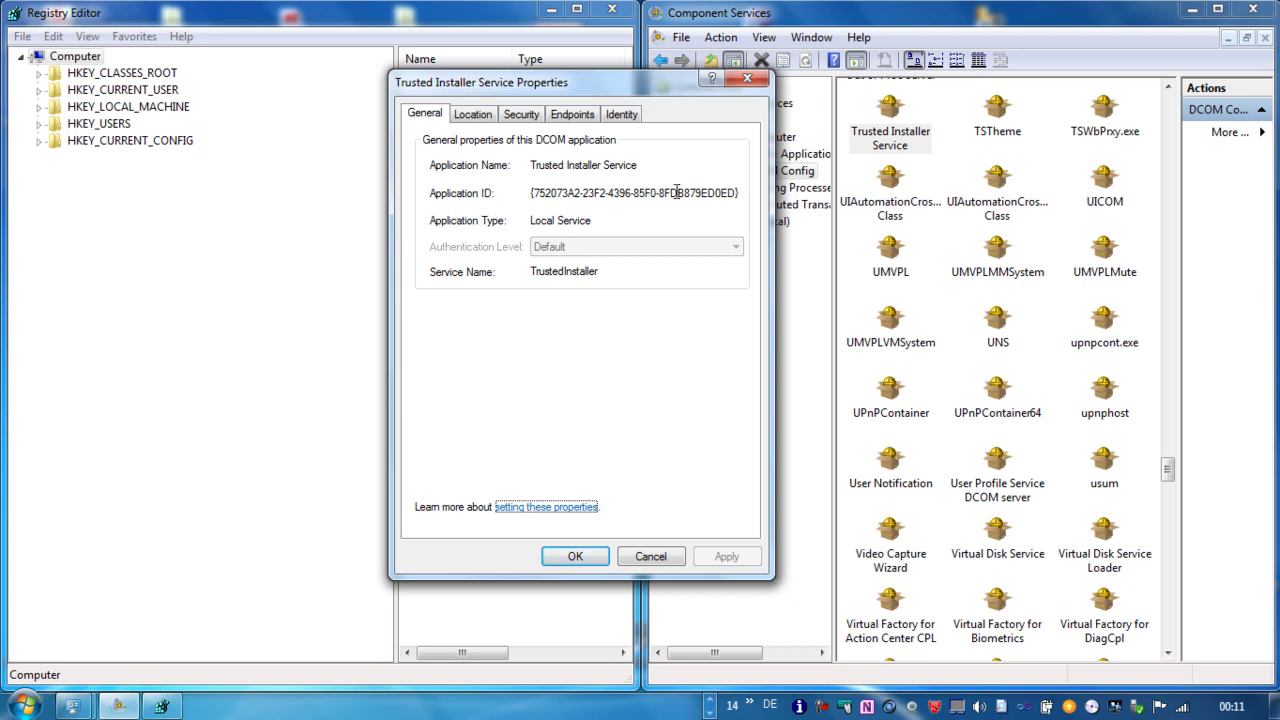
left_click_drag(738, 195, 528, 192)
right_click(562, 200)
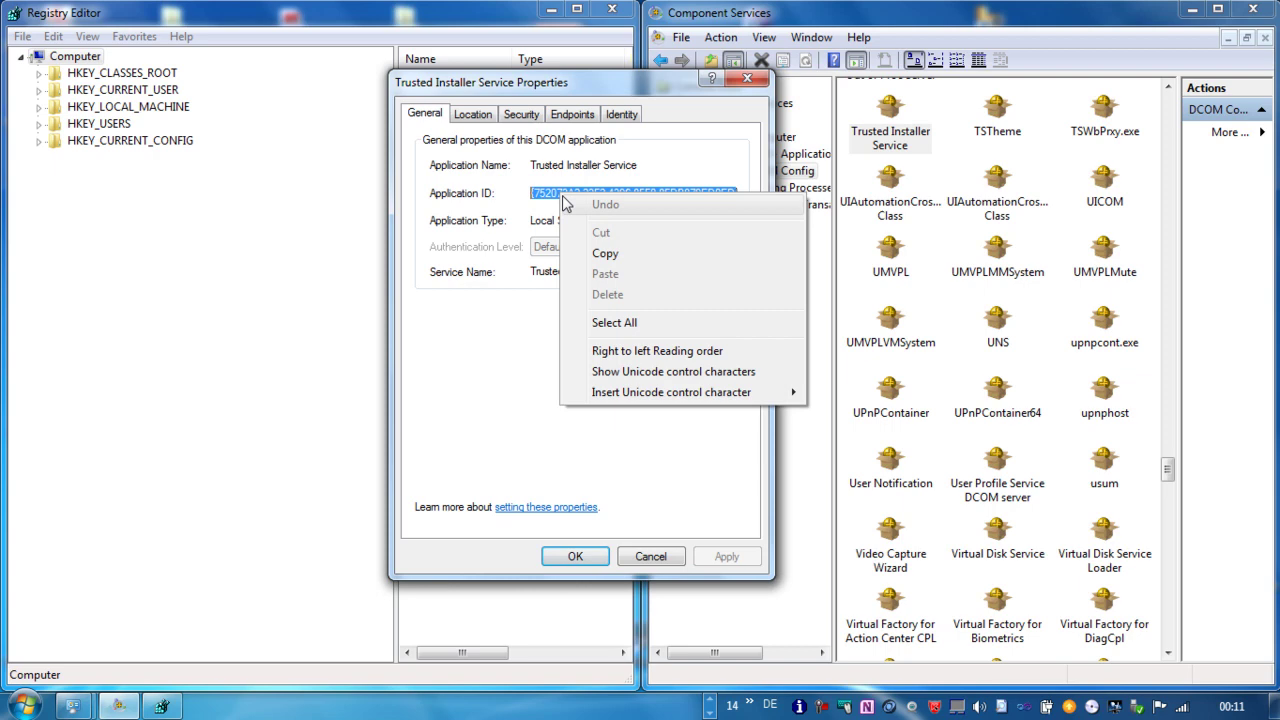
left_click(676, 254)
left_click(651, 557)
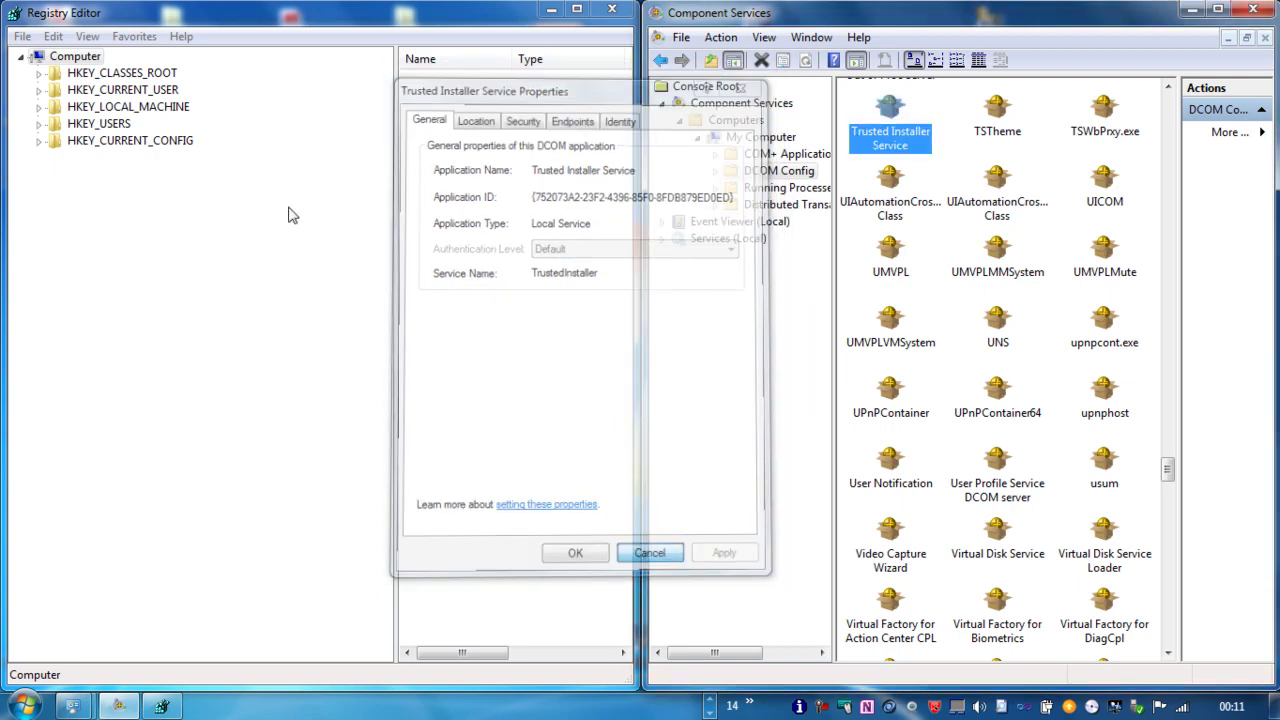
- Search Registry Editor for 752073A2-23F2-4396-85F0-8FDB879ED0ED, the pasted GUID without its leading brace
left_click(76, 58)
left_click(53, 36)
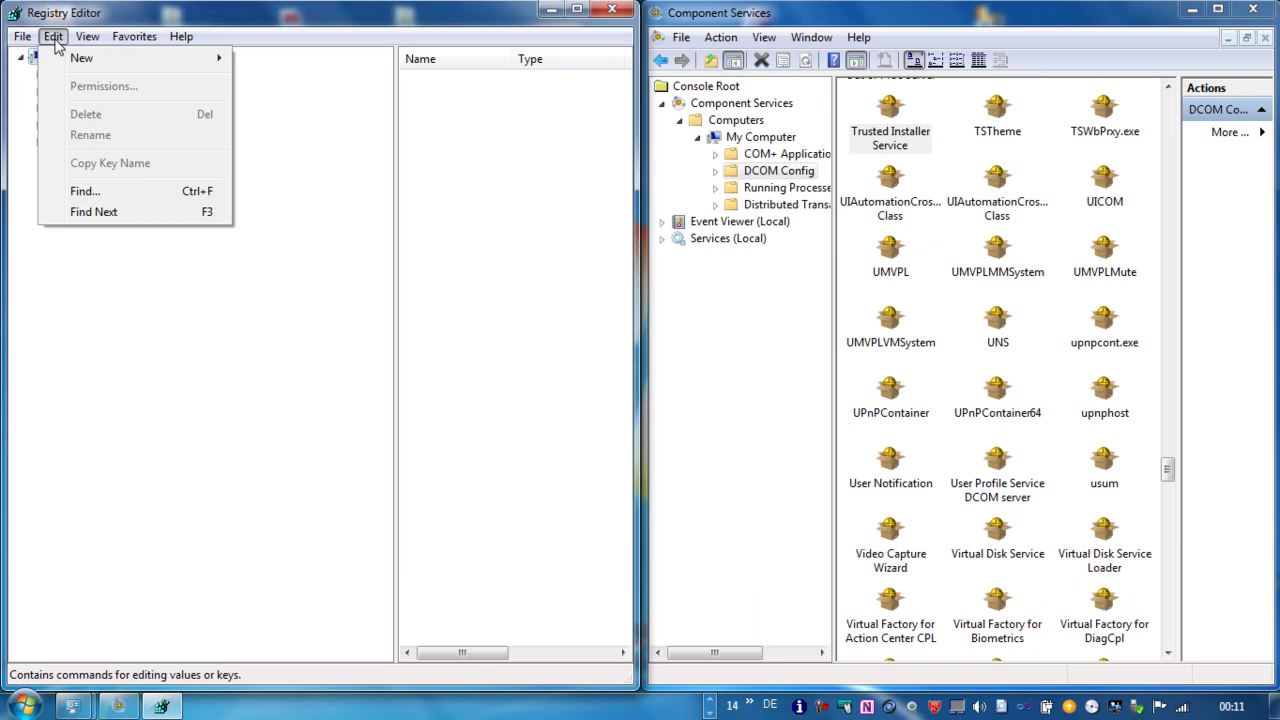
left_click(97, 190)
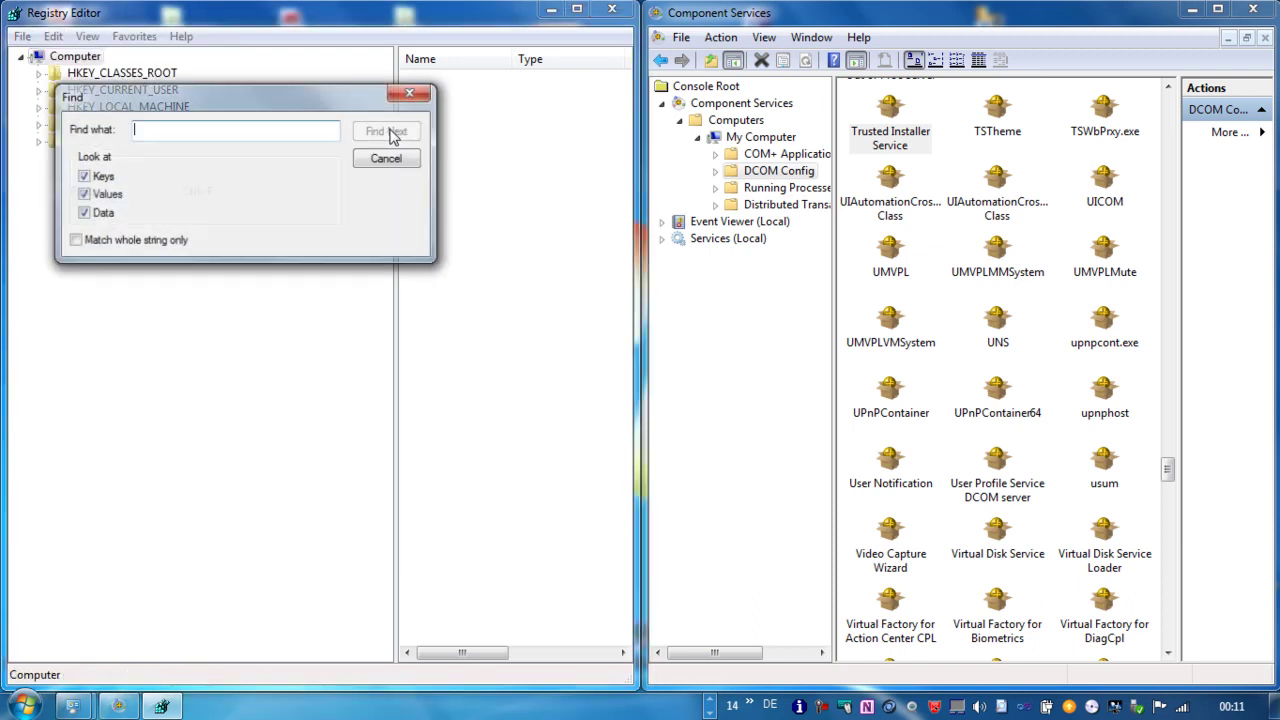
right_click(278, 128)
left_click(320, 210)
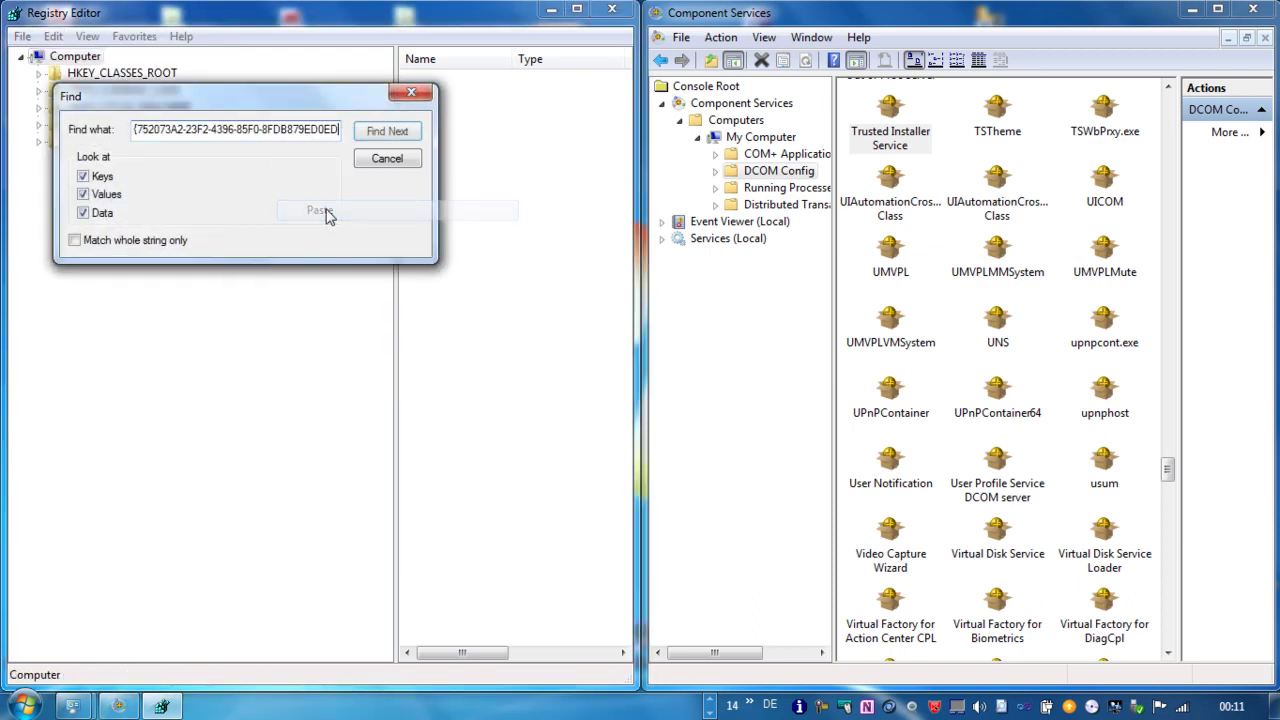
key("Home")
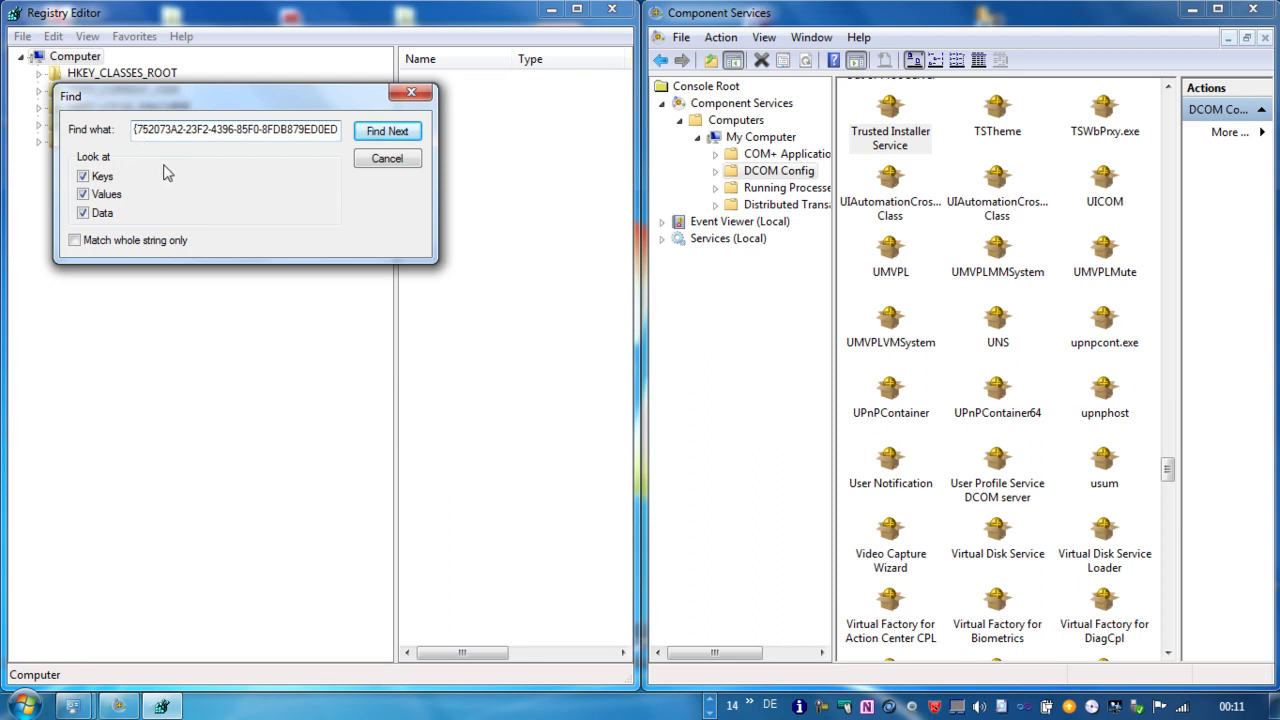
key("Delete")
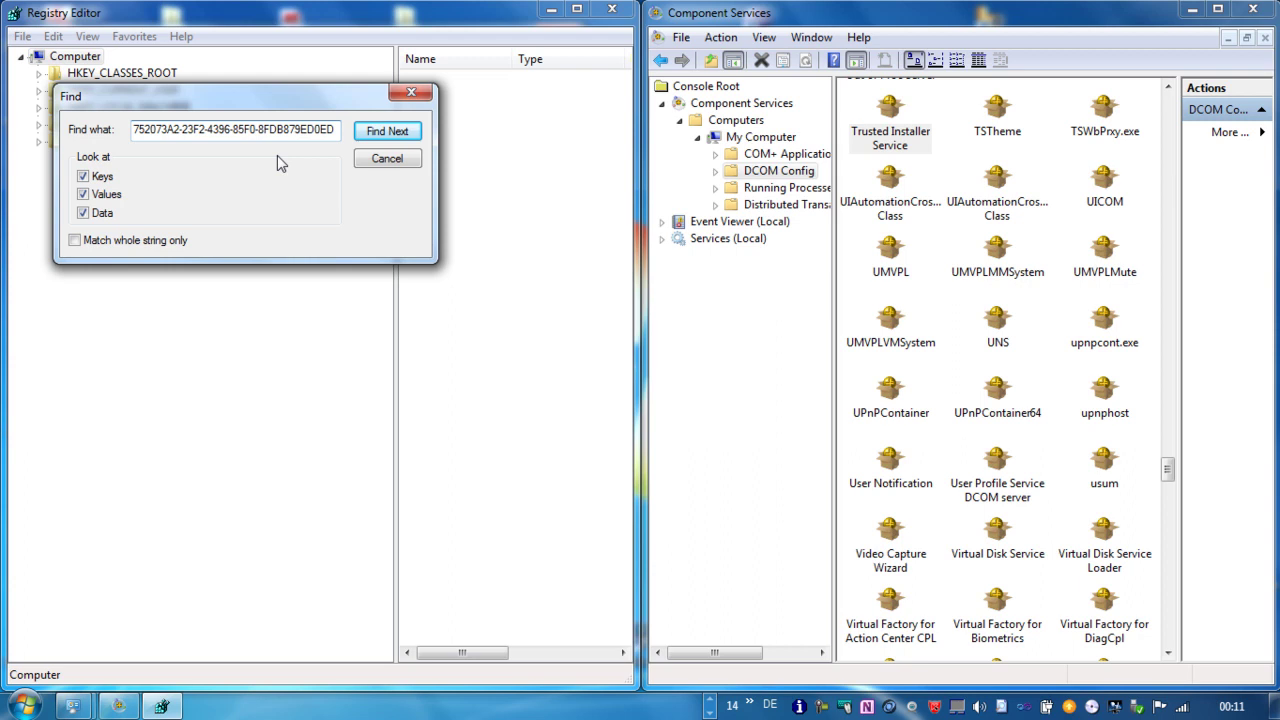
left_click(386, 131)
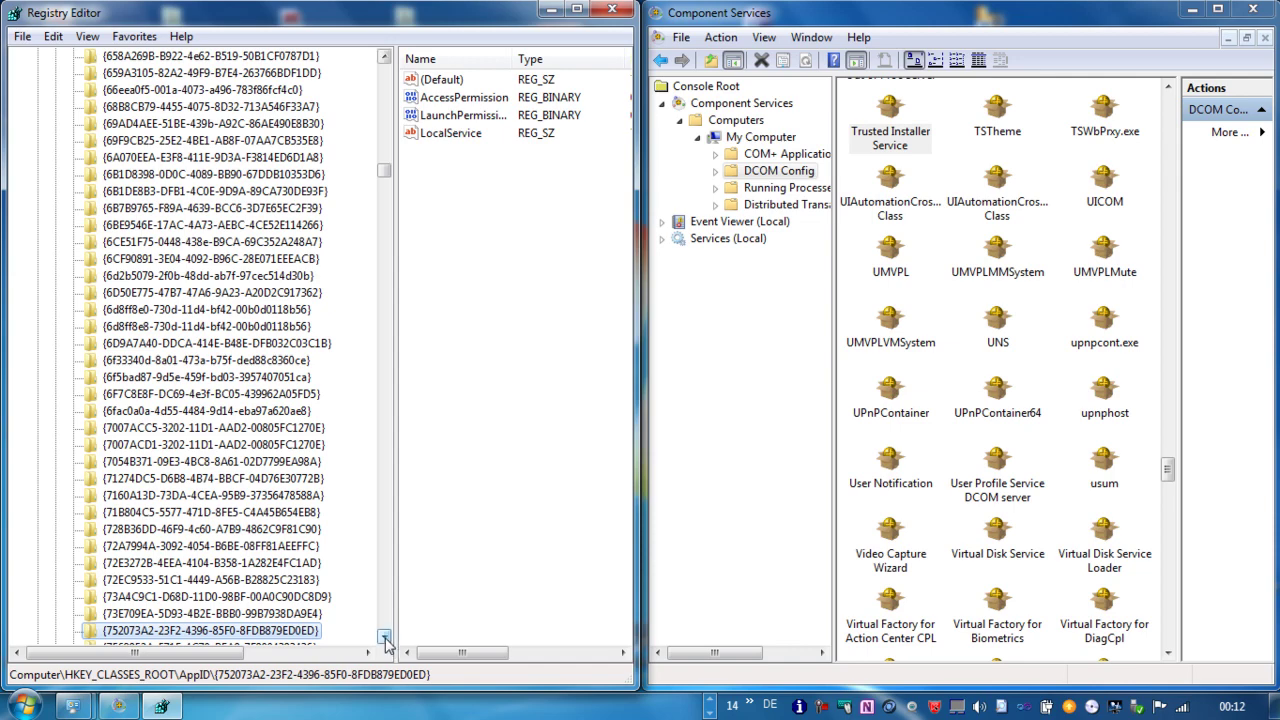
- Open the AppID key's Permissions and review the Administratoren and TrustedInstaller entries
left_click_drag(385, 638, 385, 638)
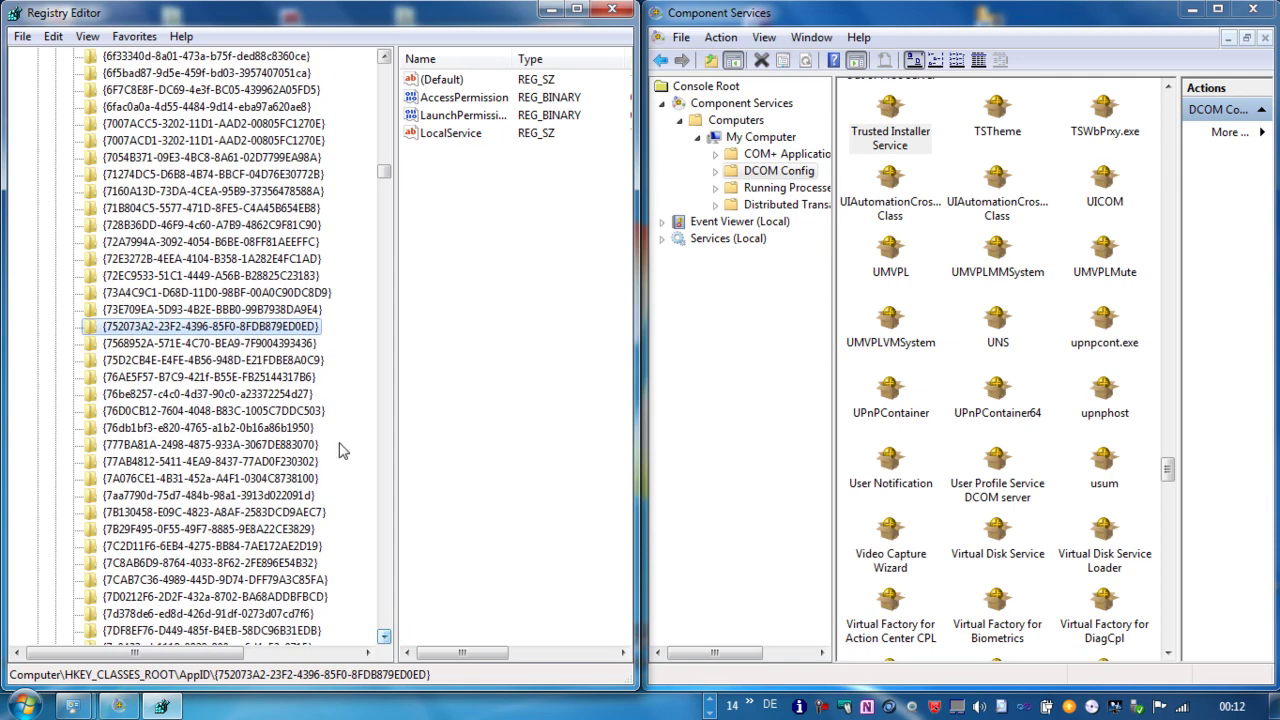
right_click(155, 330)
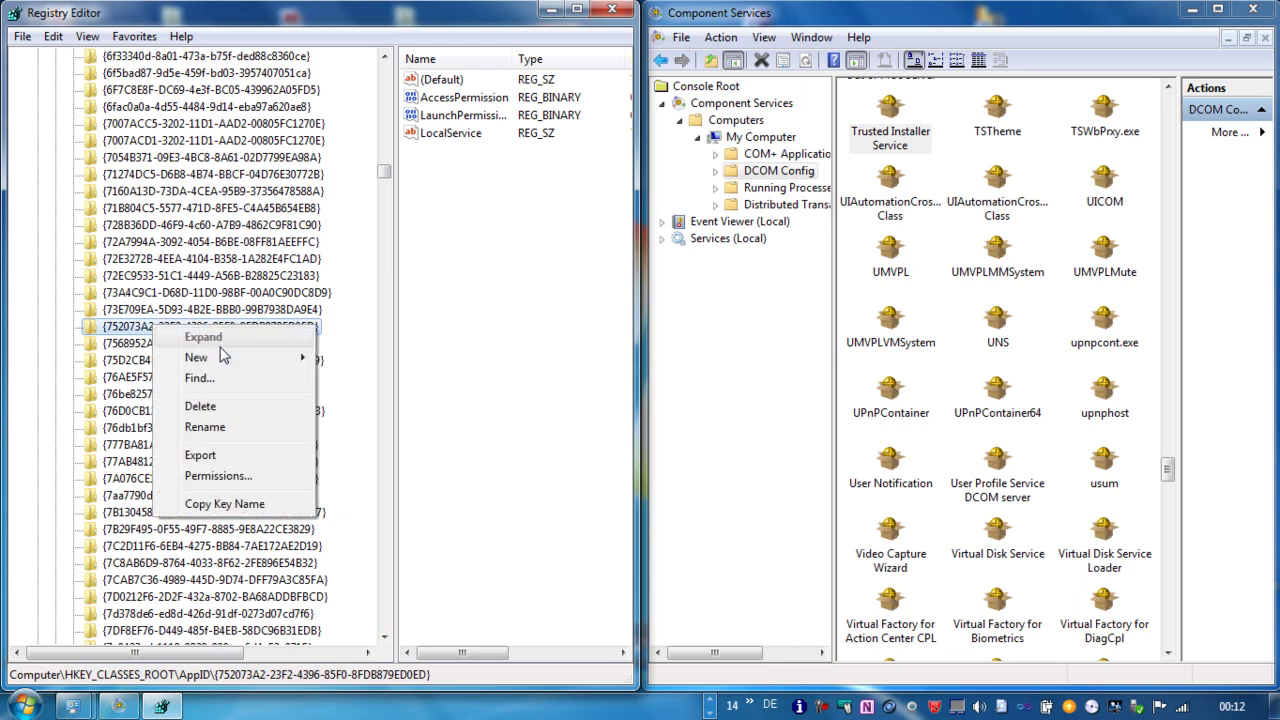
mouse_move(222, 362)
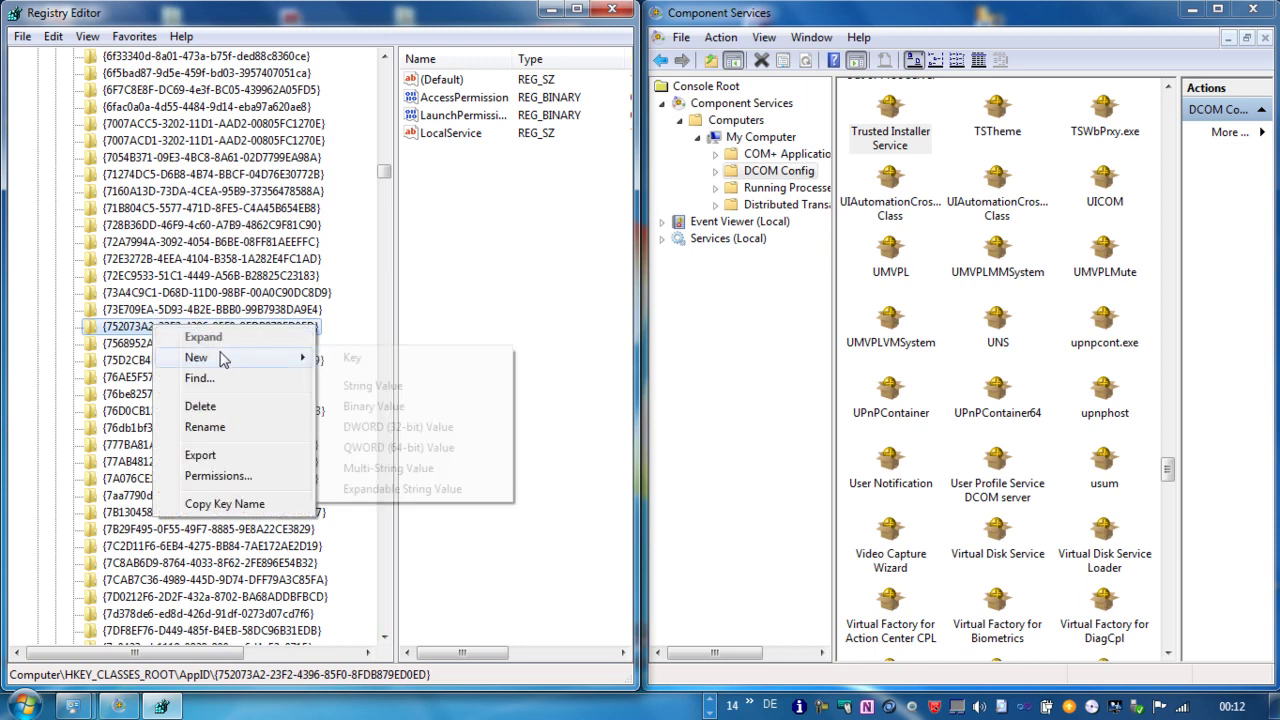
left_click(216, 476)
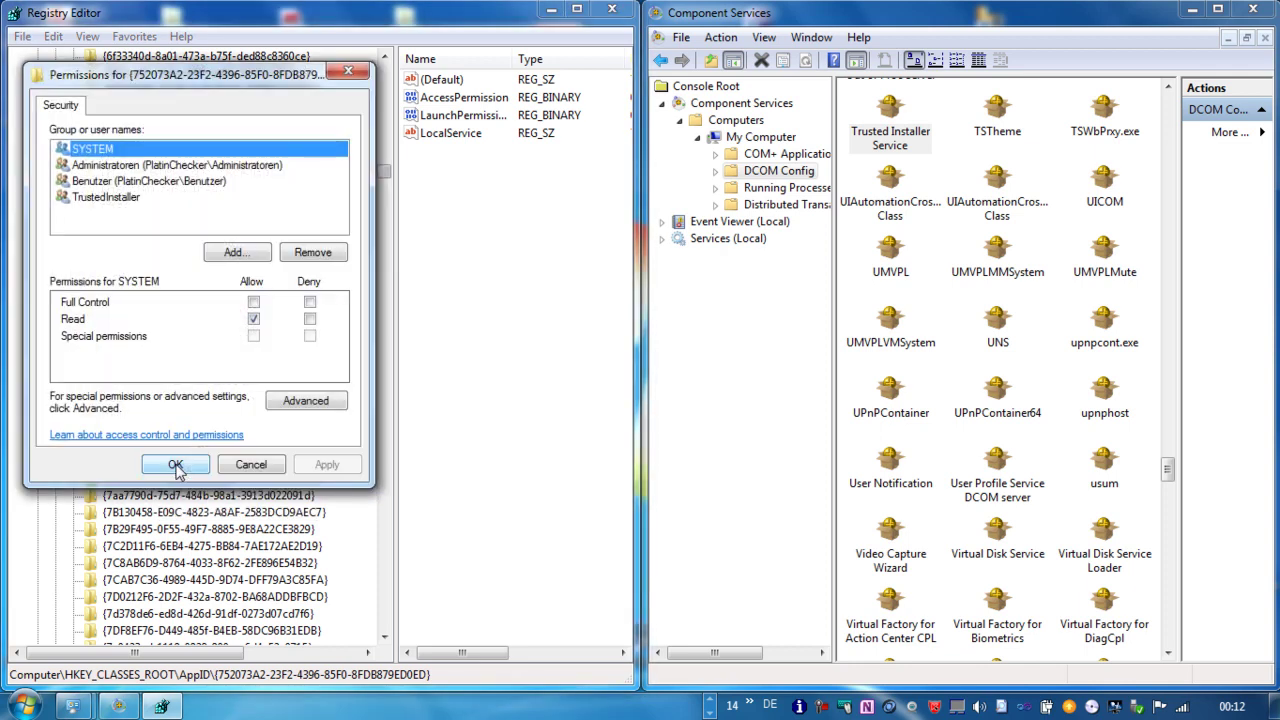
left_click(165, 168)
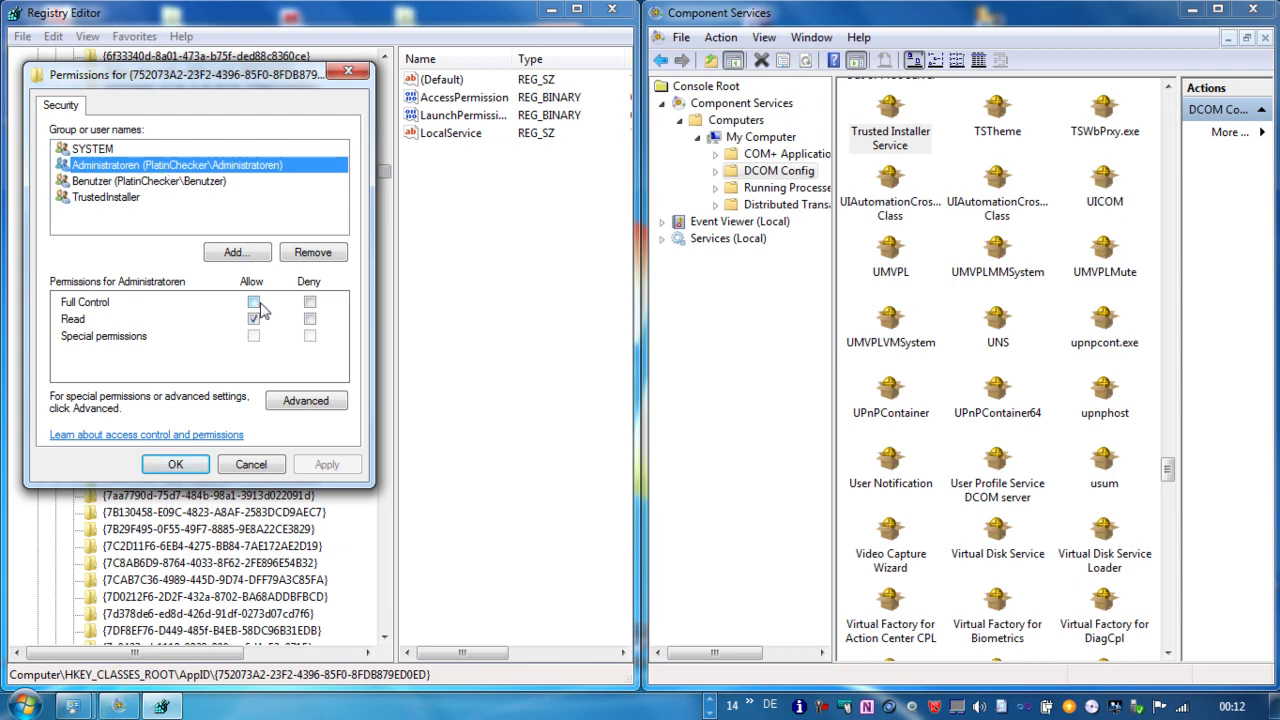
left_click(113, 198)
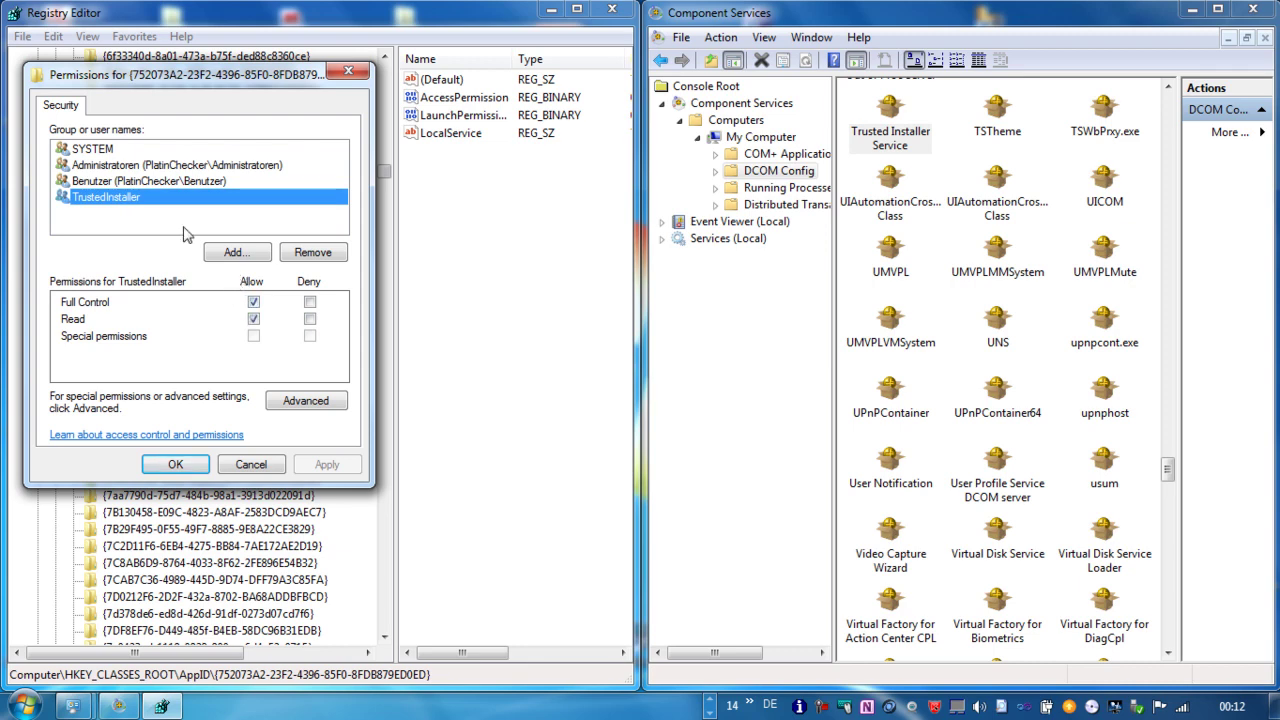
left_click(158, 171)
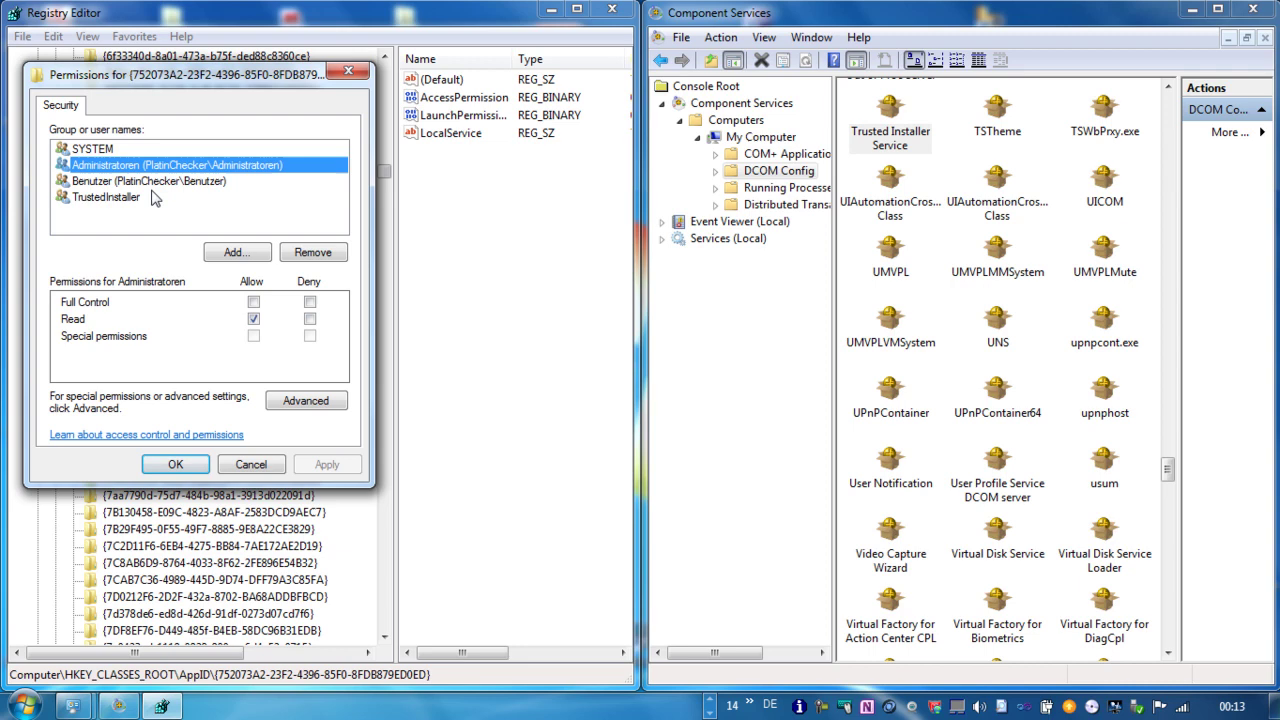
- Try granting Administratoren Full Control, dismiss the access-denied error, and revert to Read only
left_click(254, 303)
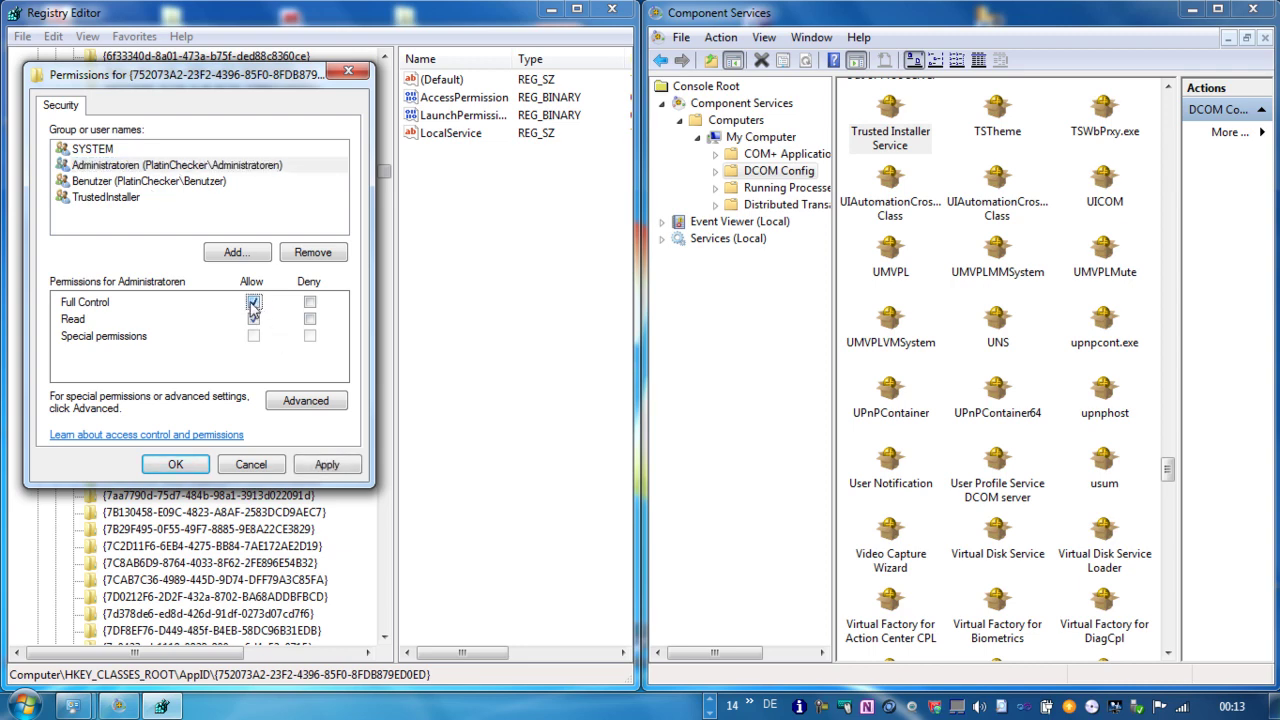
left_click(341, 472)
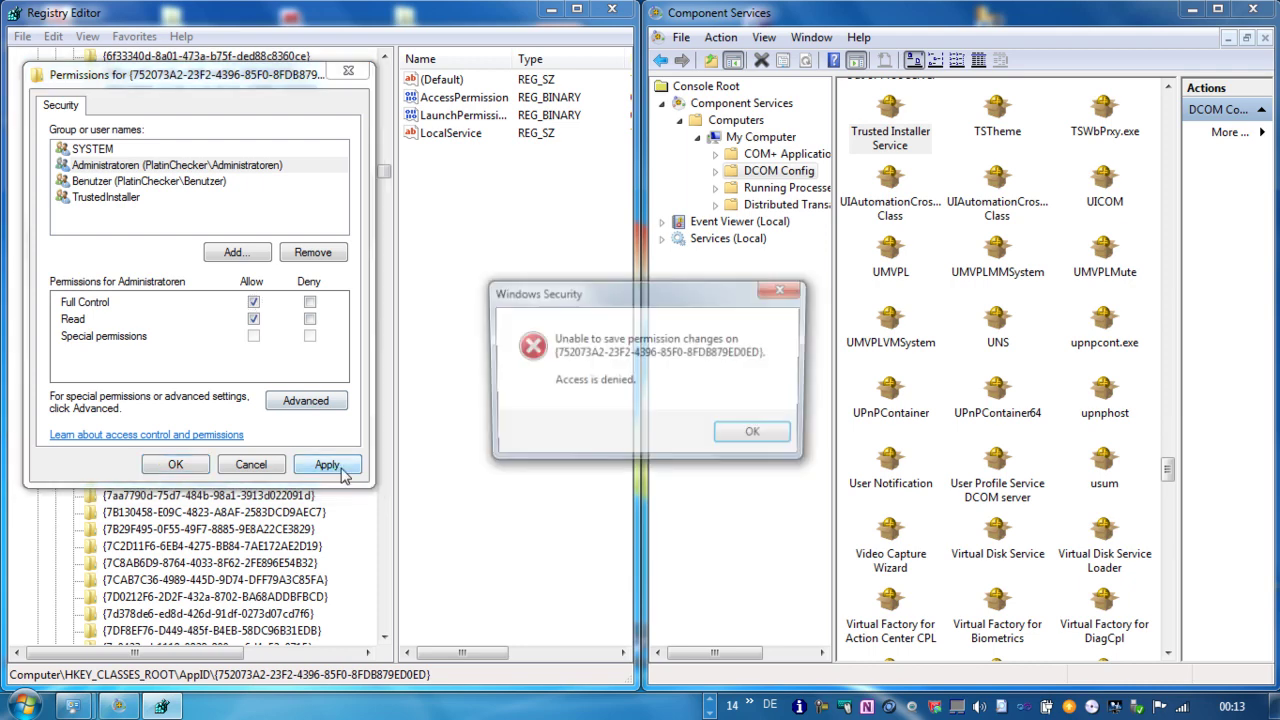
left_click(757, 432)
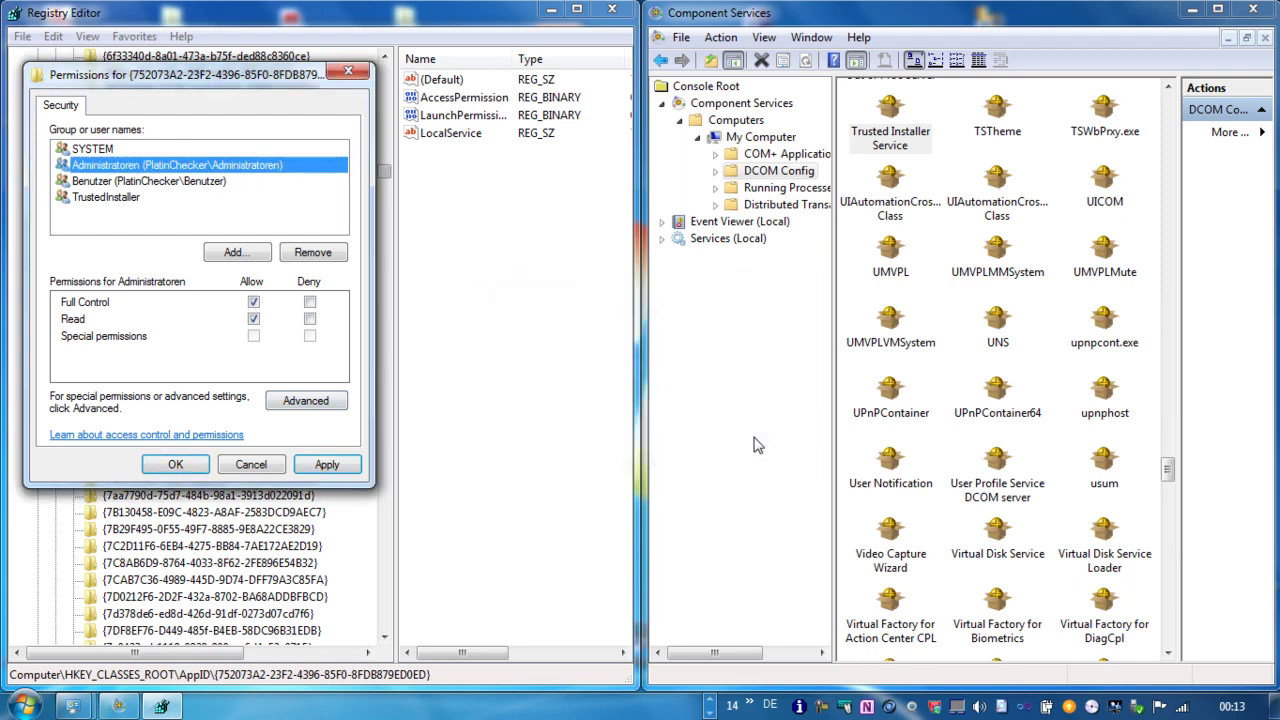
left_click(254, 303)
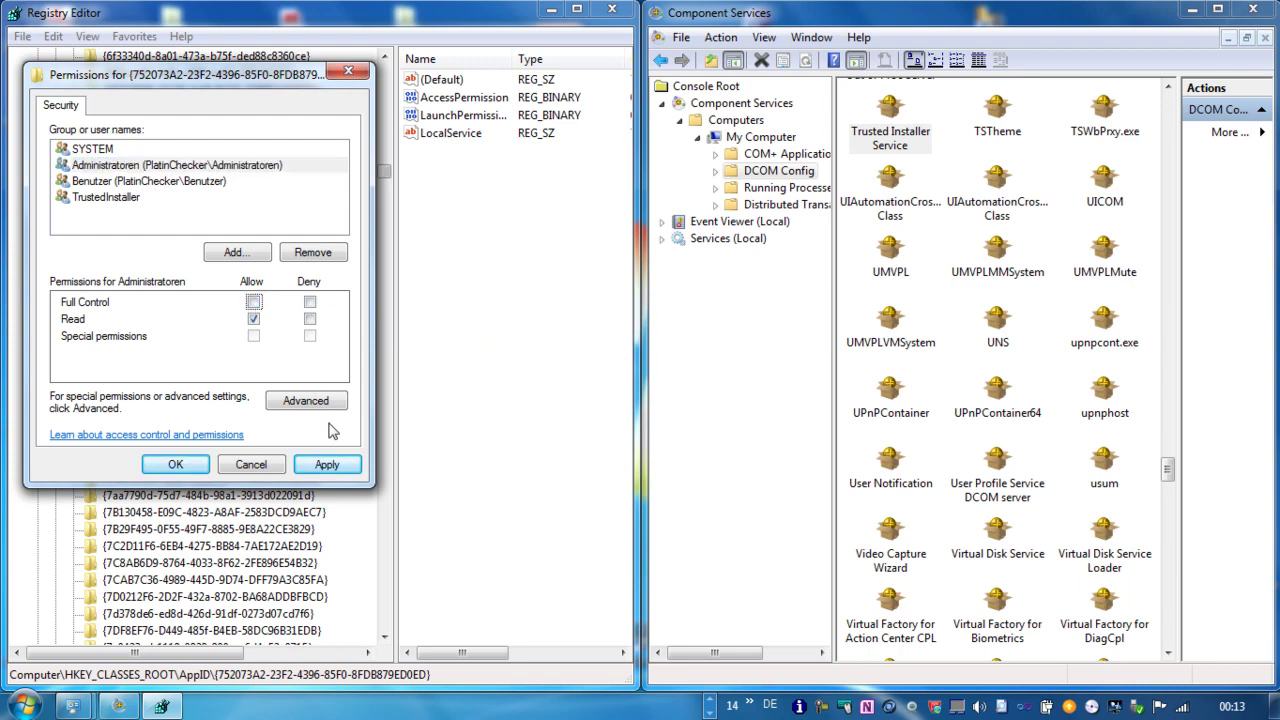
- Make Administratoren owner of the AppID key and its subkeys via Advanced > Owner, then OK out
left_click(320, 404)
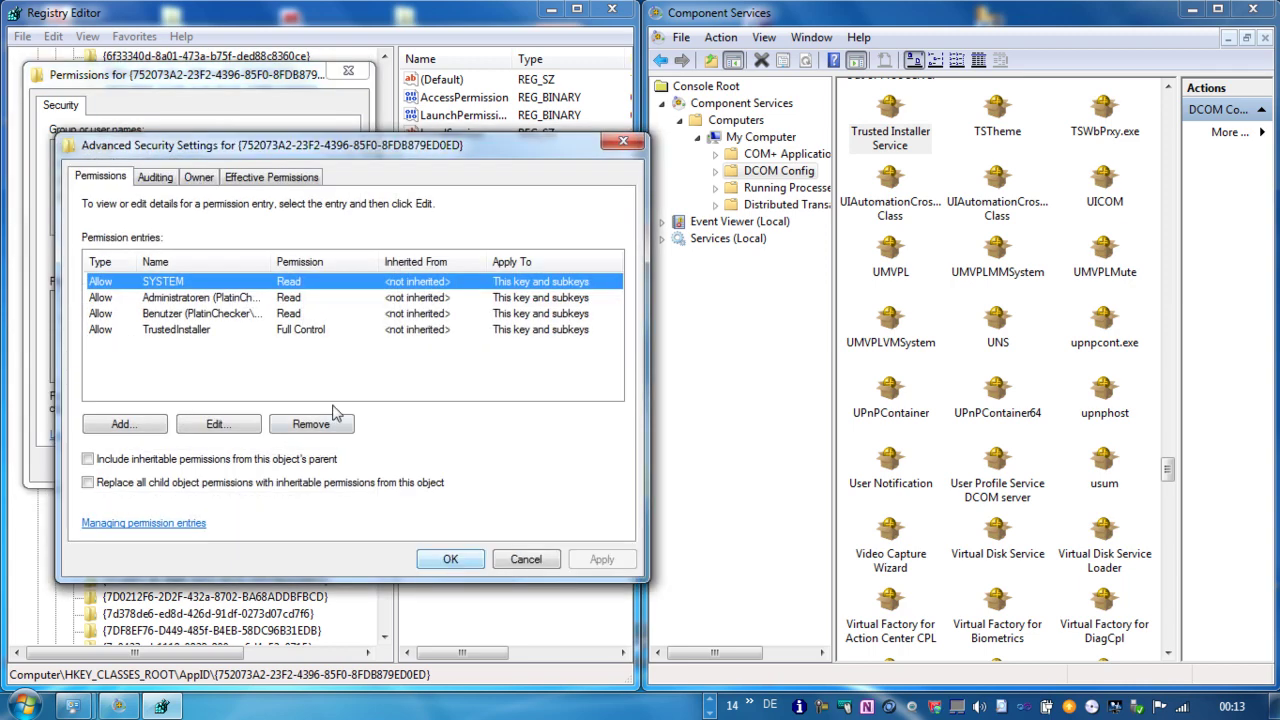
left_click(200, 177)
left_click(238, 343)
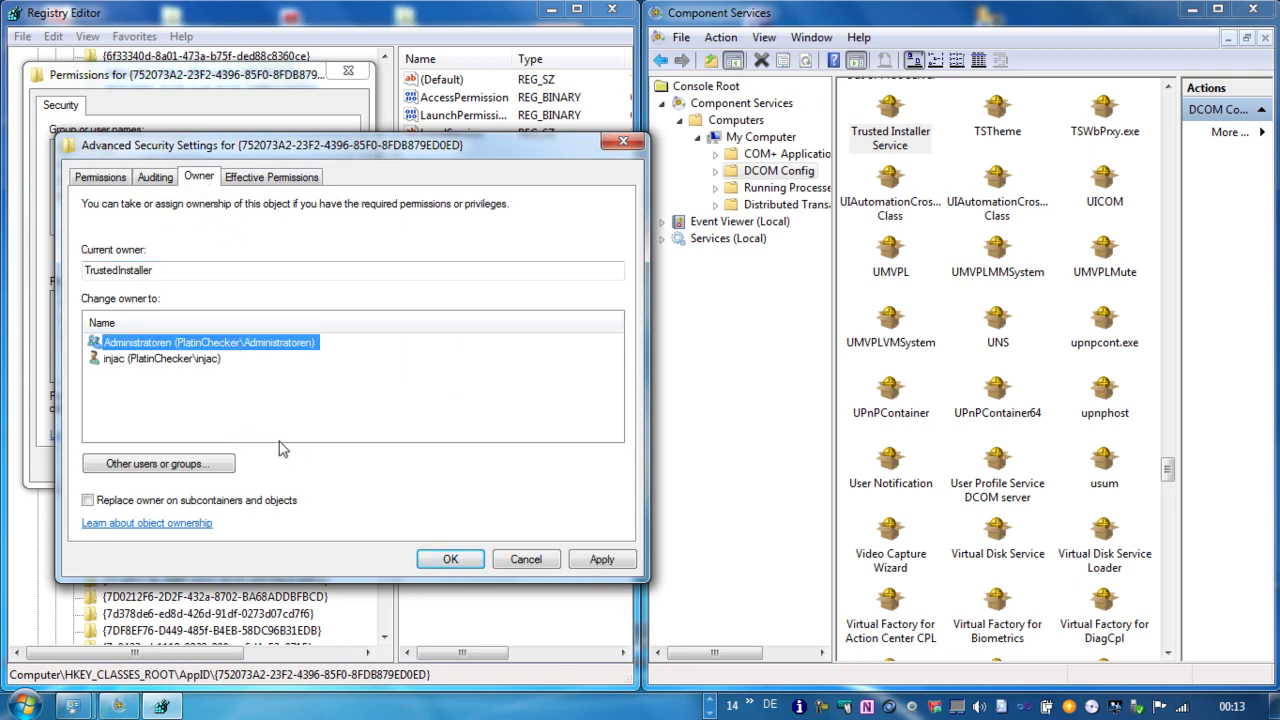
left_click(219, 510)
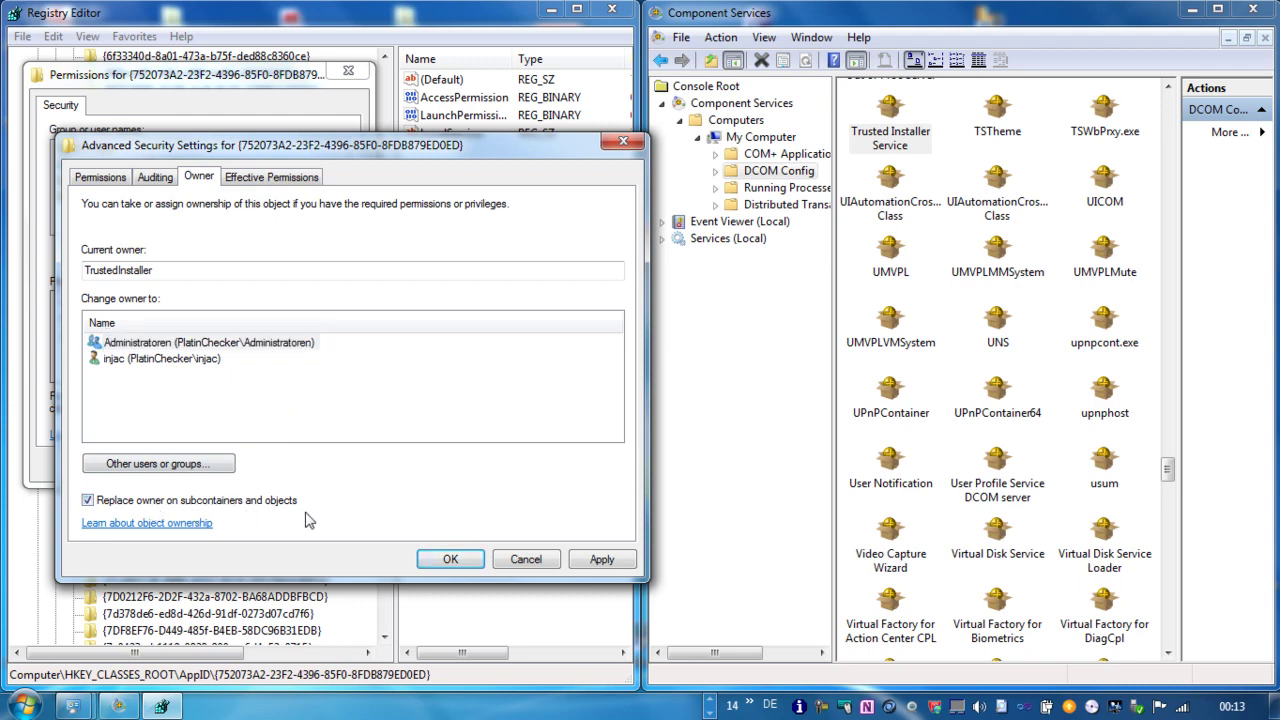
left_click(590, 560)
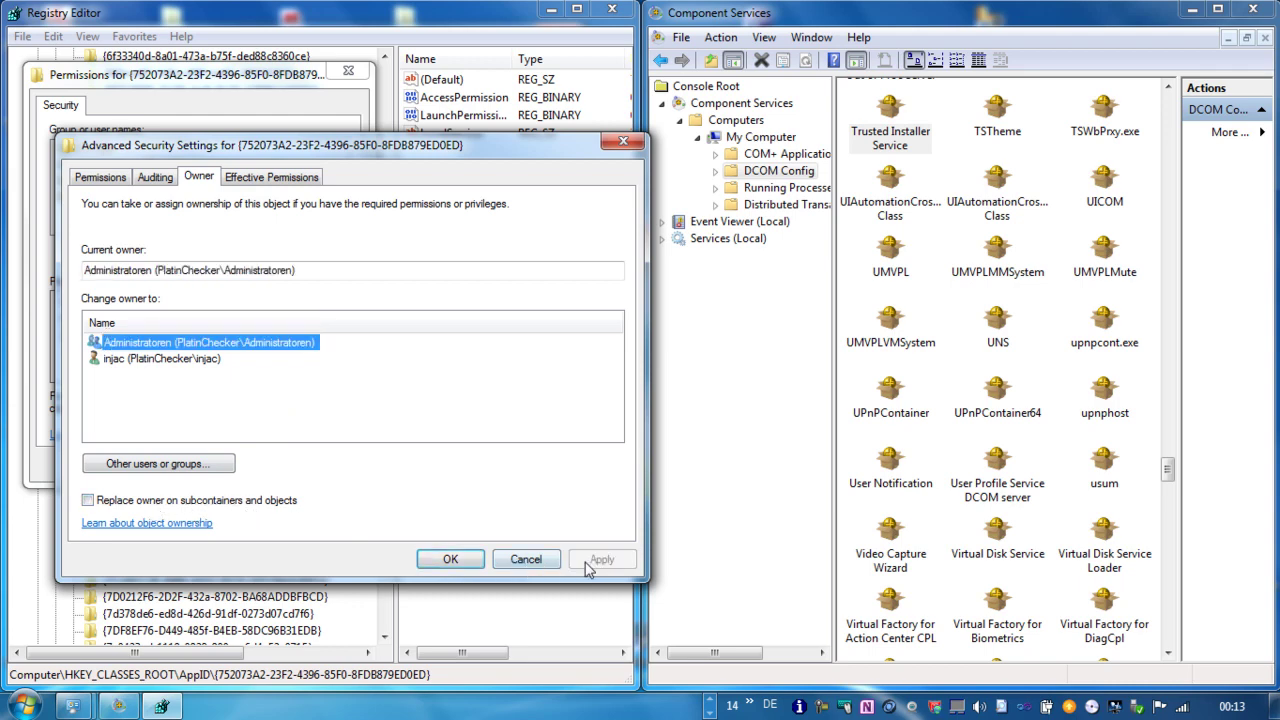
left_click(476, 562)
left_click(330, 466)
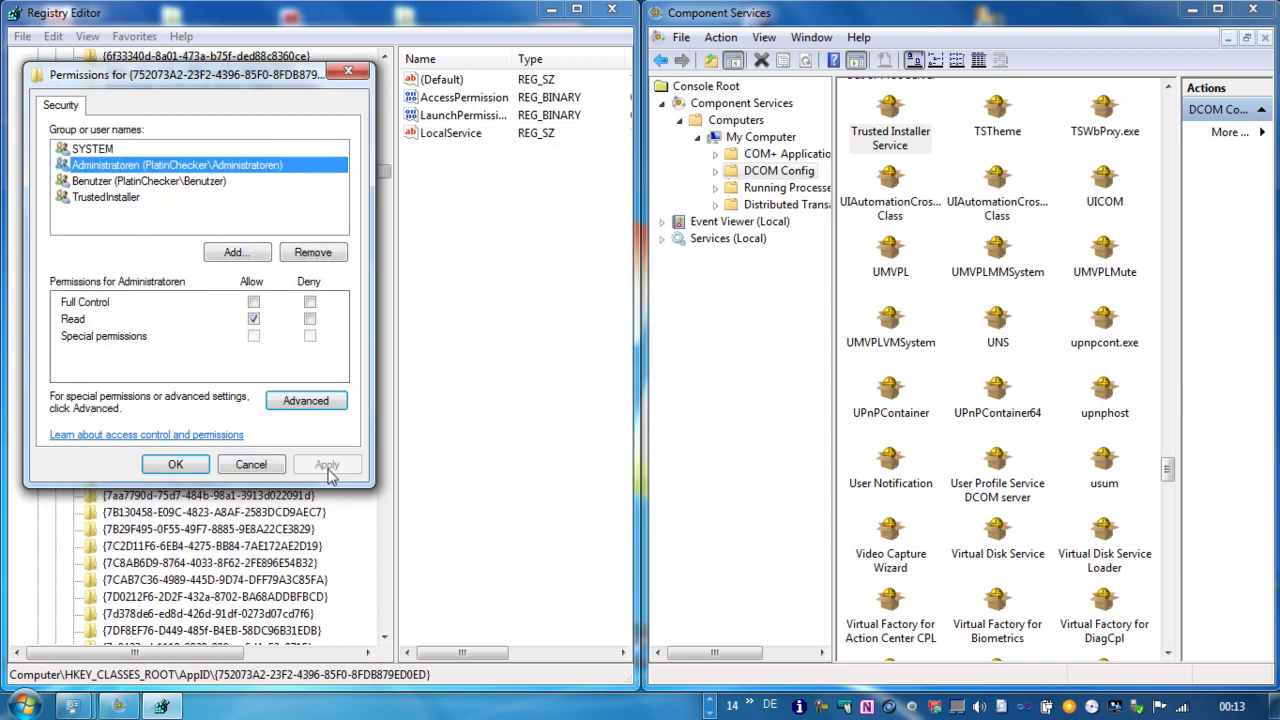
left_click(176, 464)
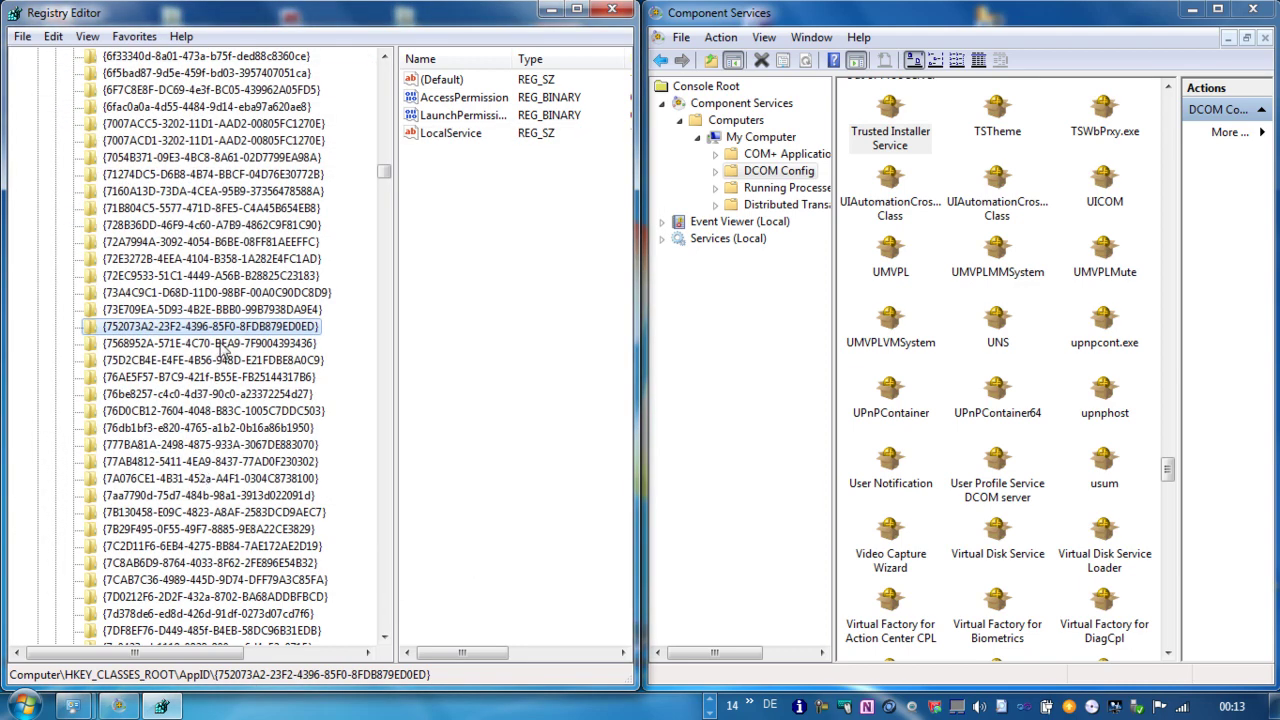
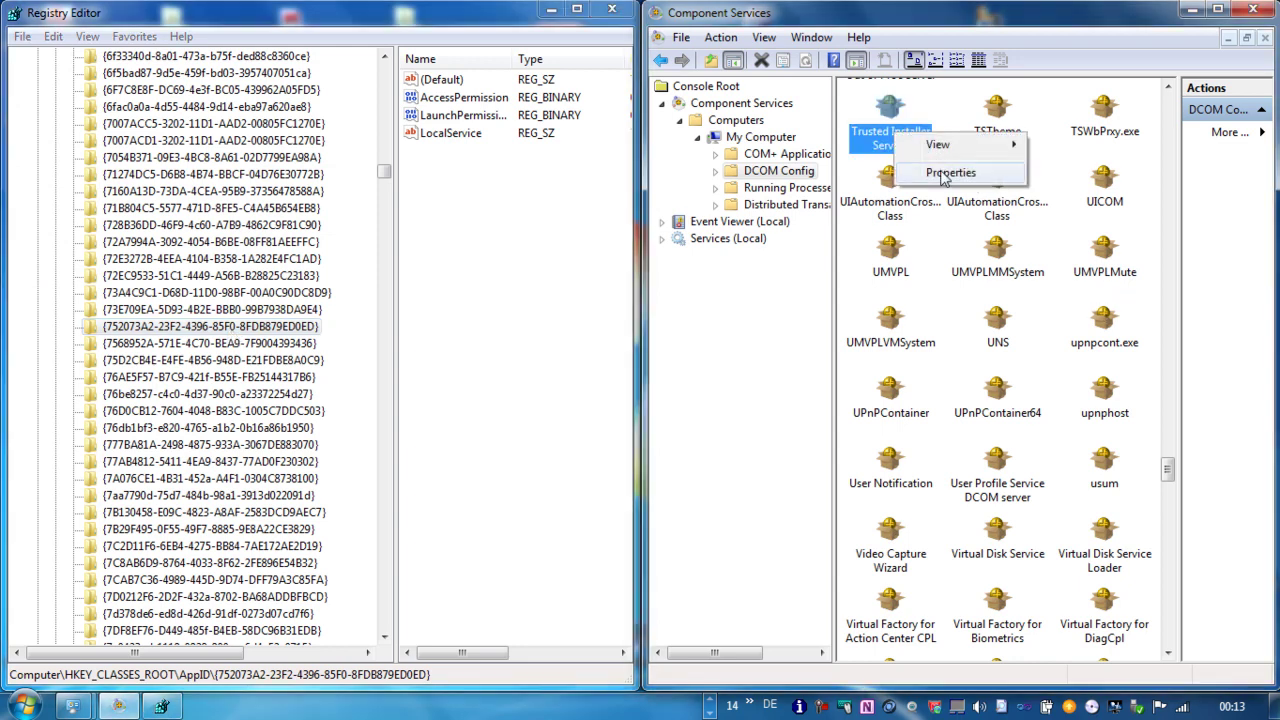
- Review the Trusted Installer Service's DCOM security permissions, then close its properties unchanged
left_click(948, 172)
left_click(519, 115)
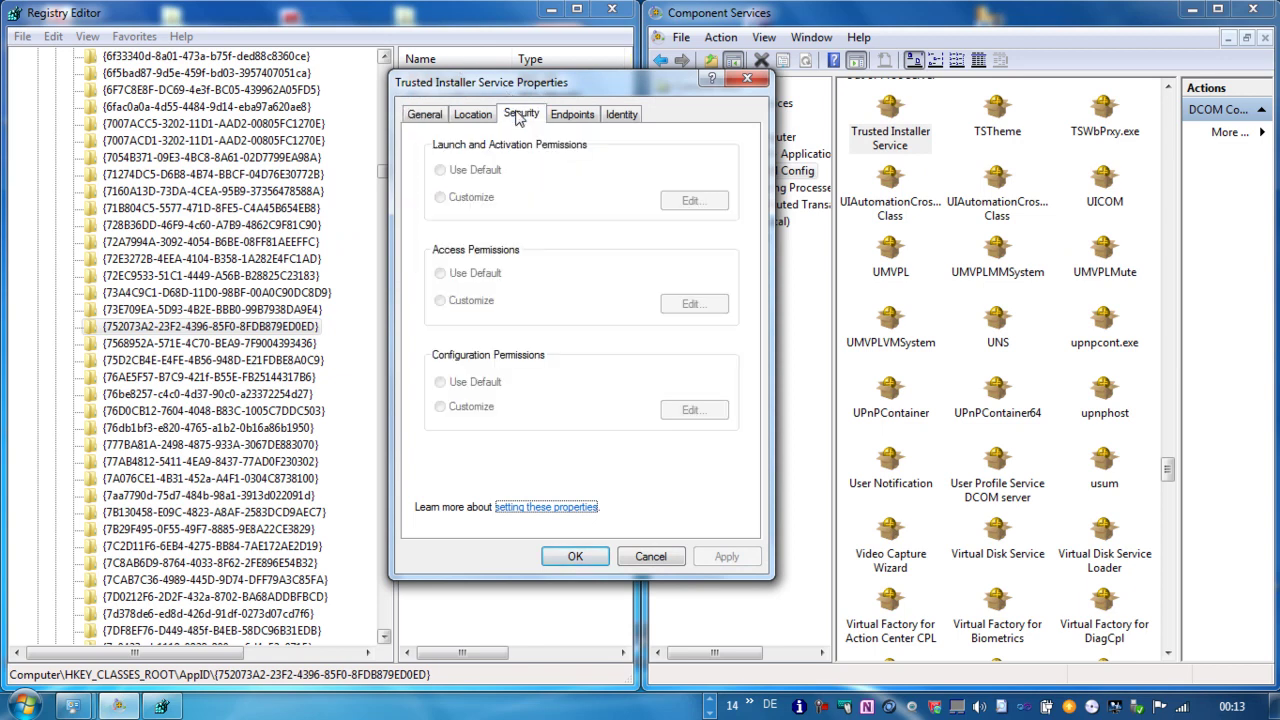
left_click(660, 558)
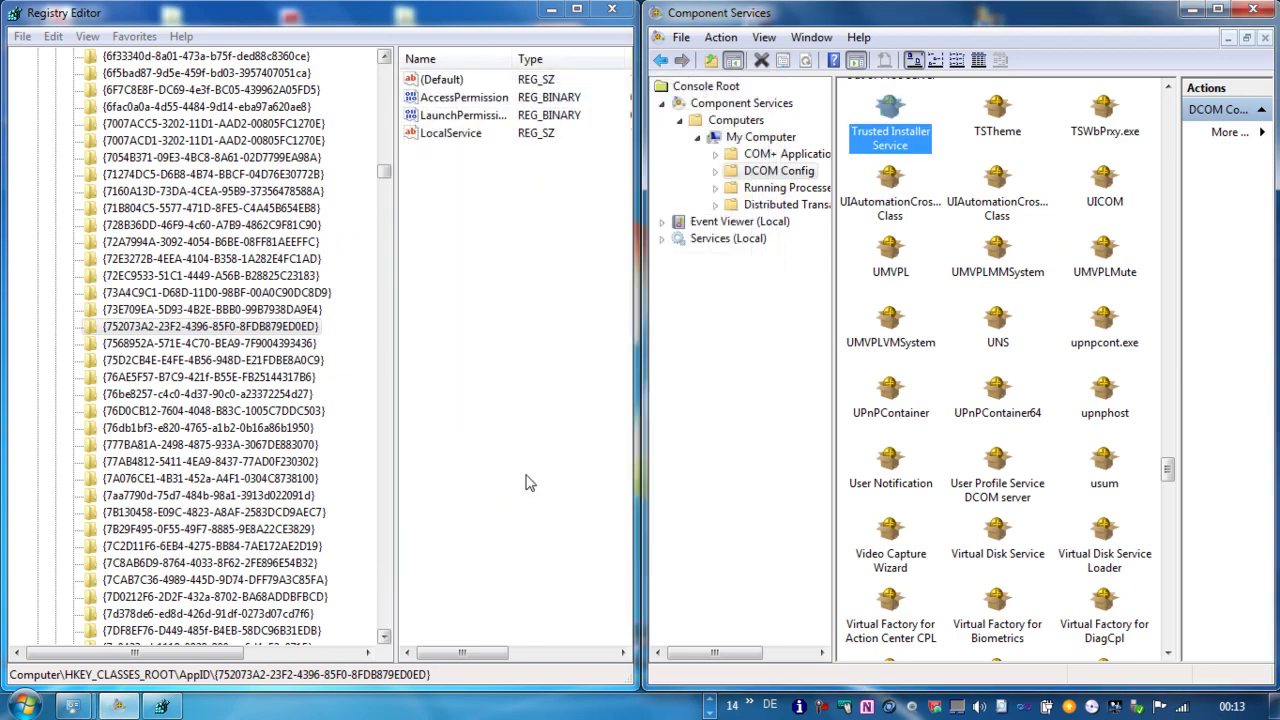
- Grant Administratoren Full Control (Allow) on AppID key {752073A2-23F2-4396-85F0-8FDB879ED0ED} and apply
left_click(283, 327)
right_click(283, 327)
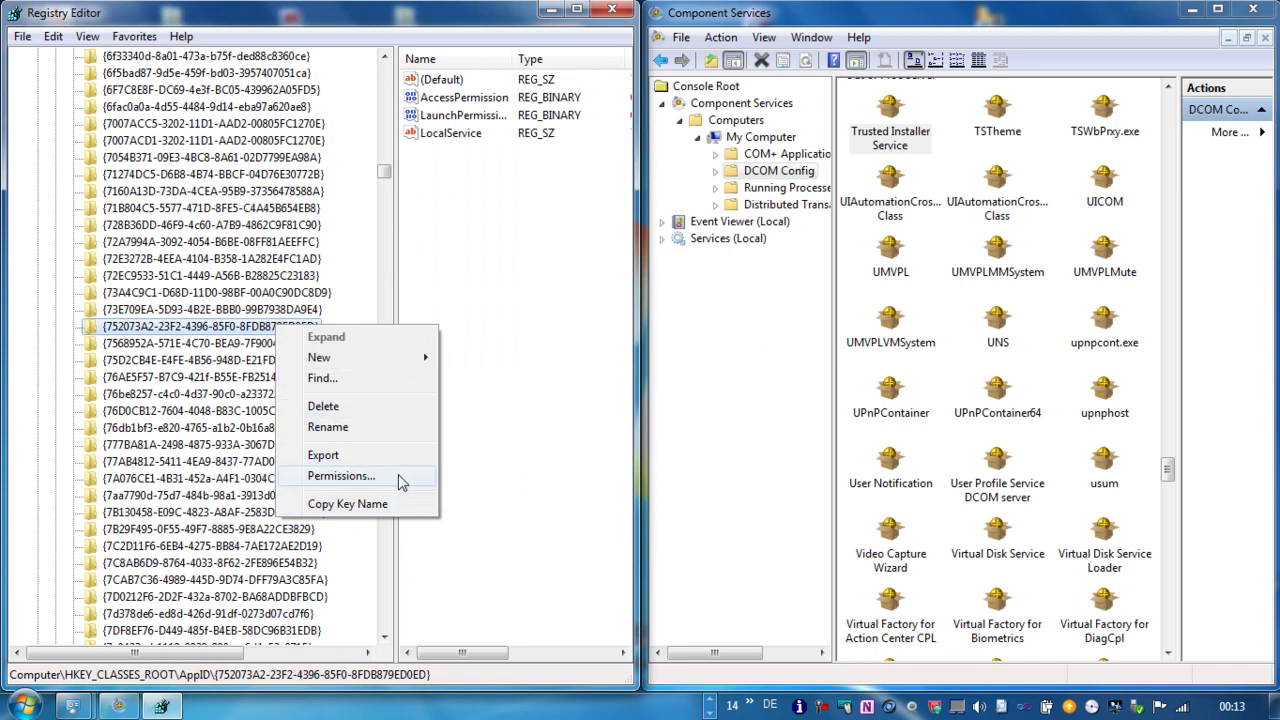
left_click(345, 476)
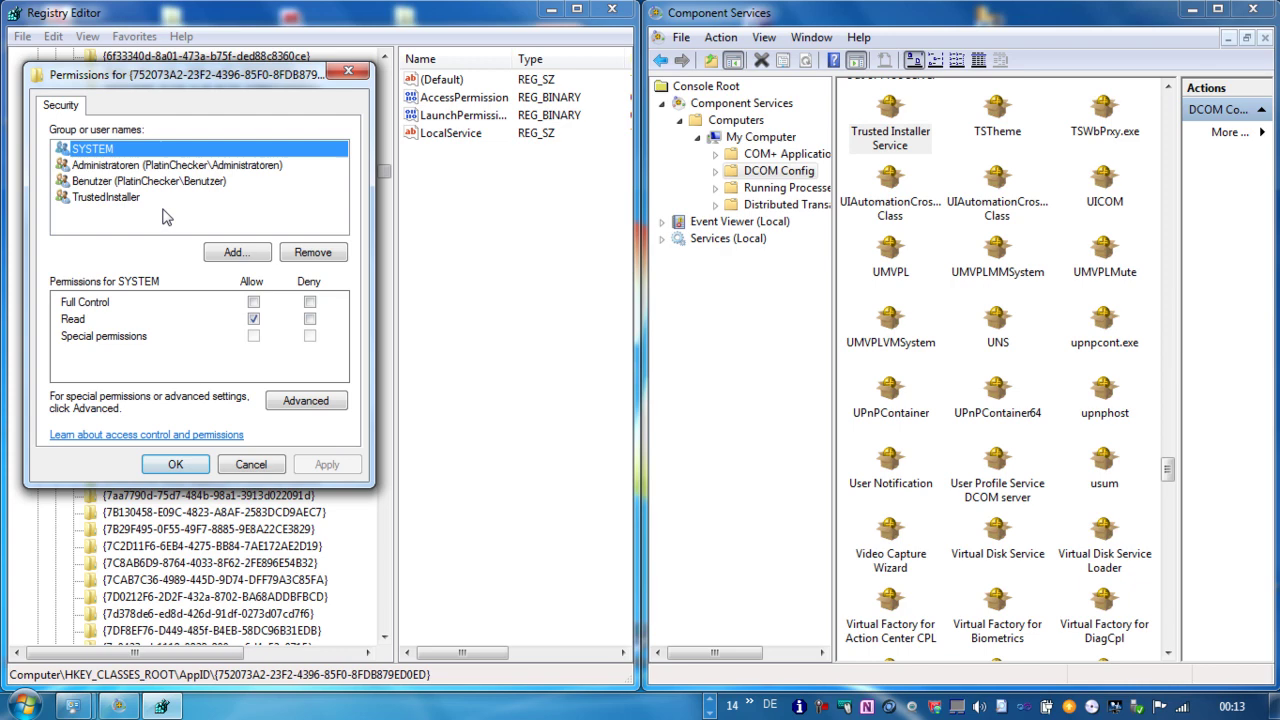
left_click(137, 165)
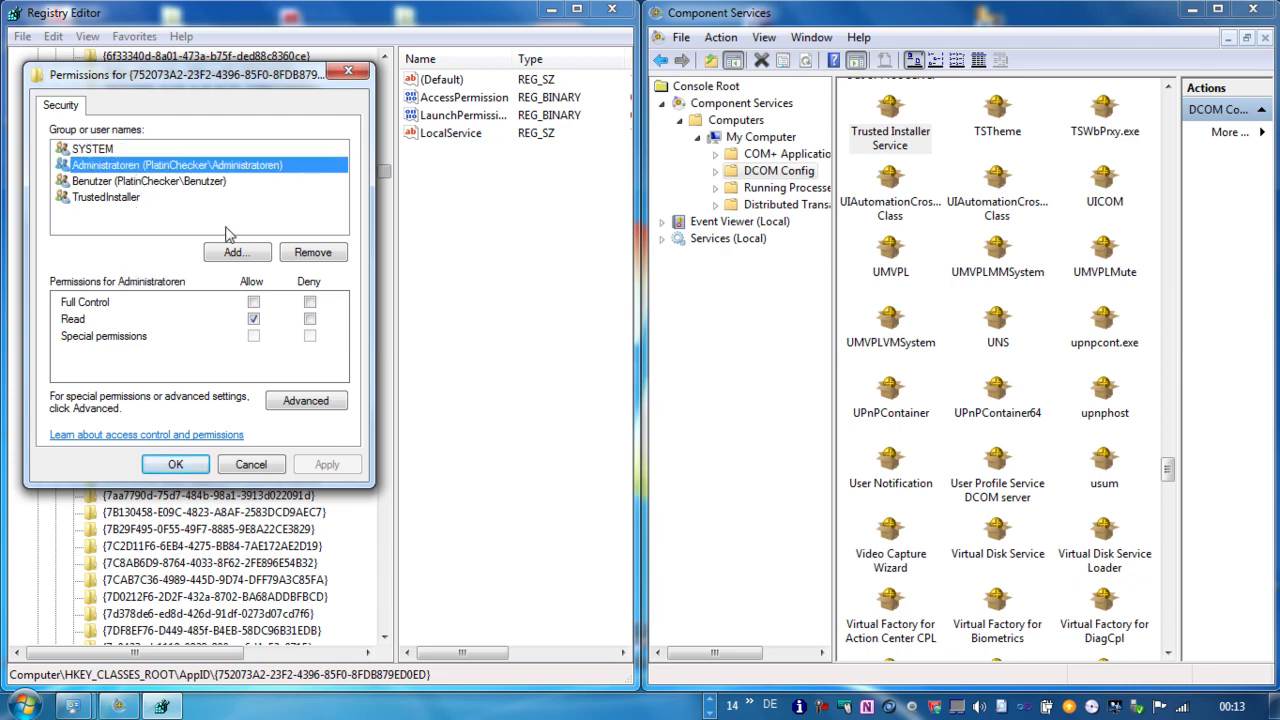
left_click(254, 303)
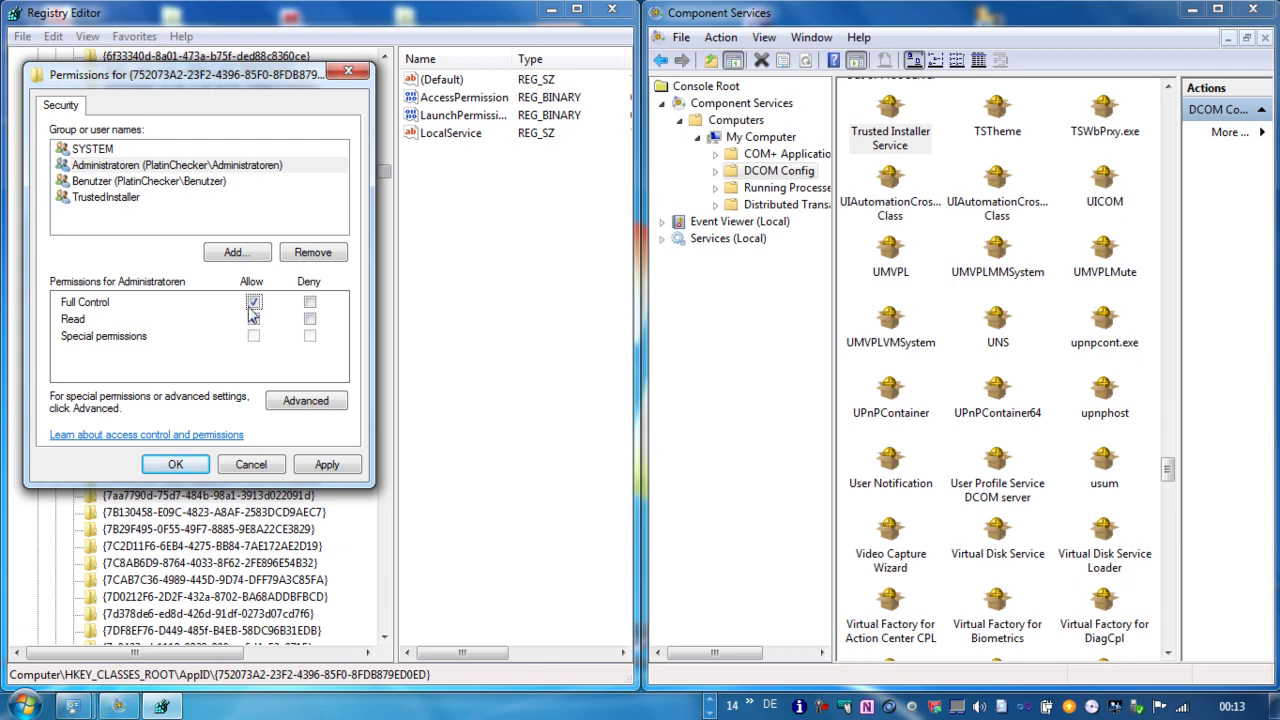
left_click(323, 466)
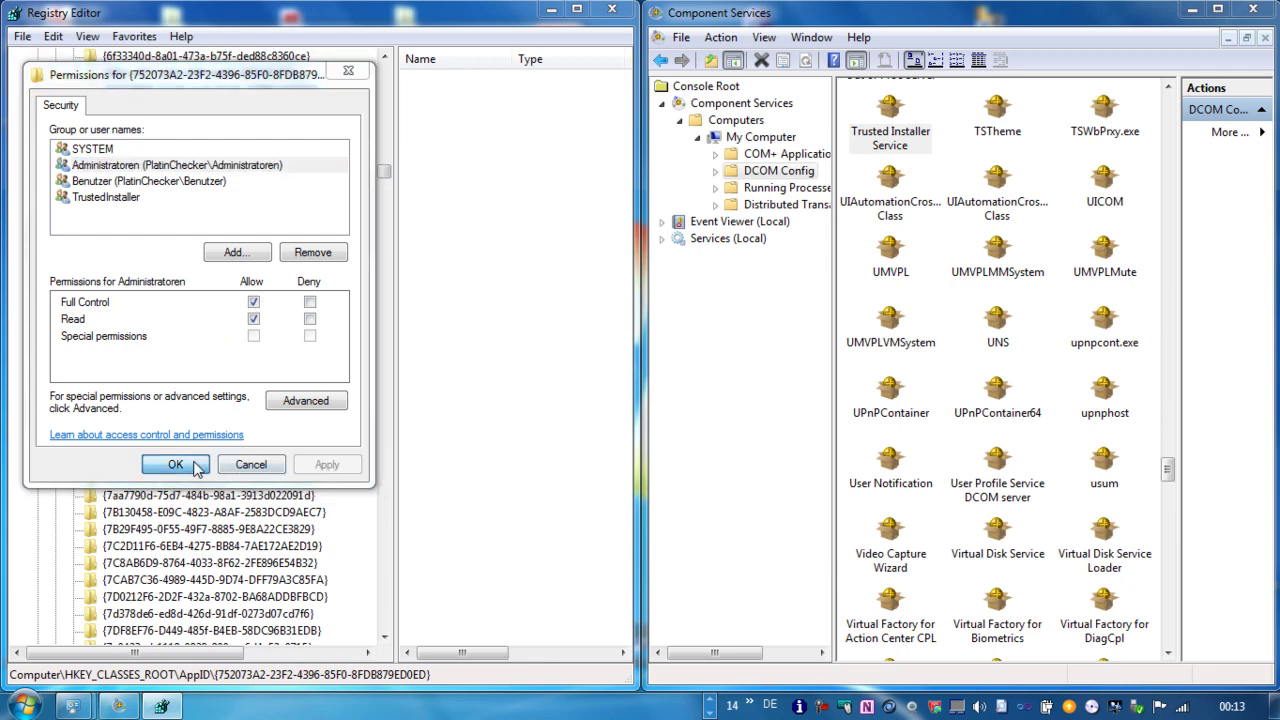
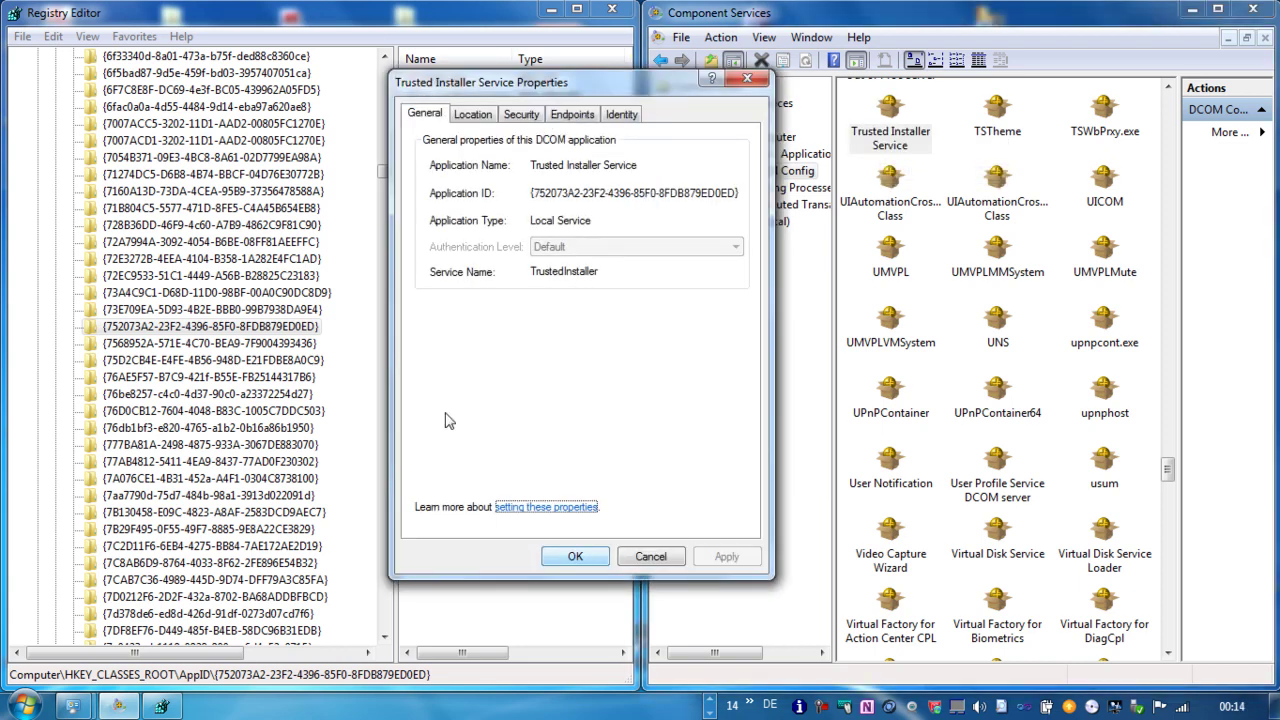
- Review the Security and Location tabs of Trusted Installer Service Properties, then cancel without changes
left_click(522, 115)
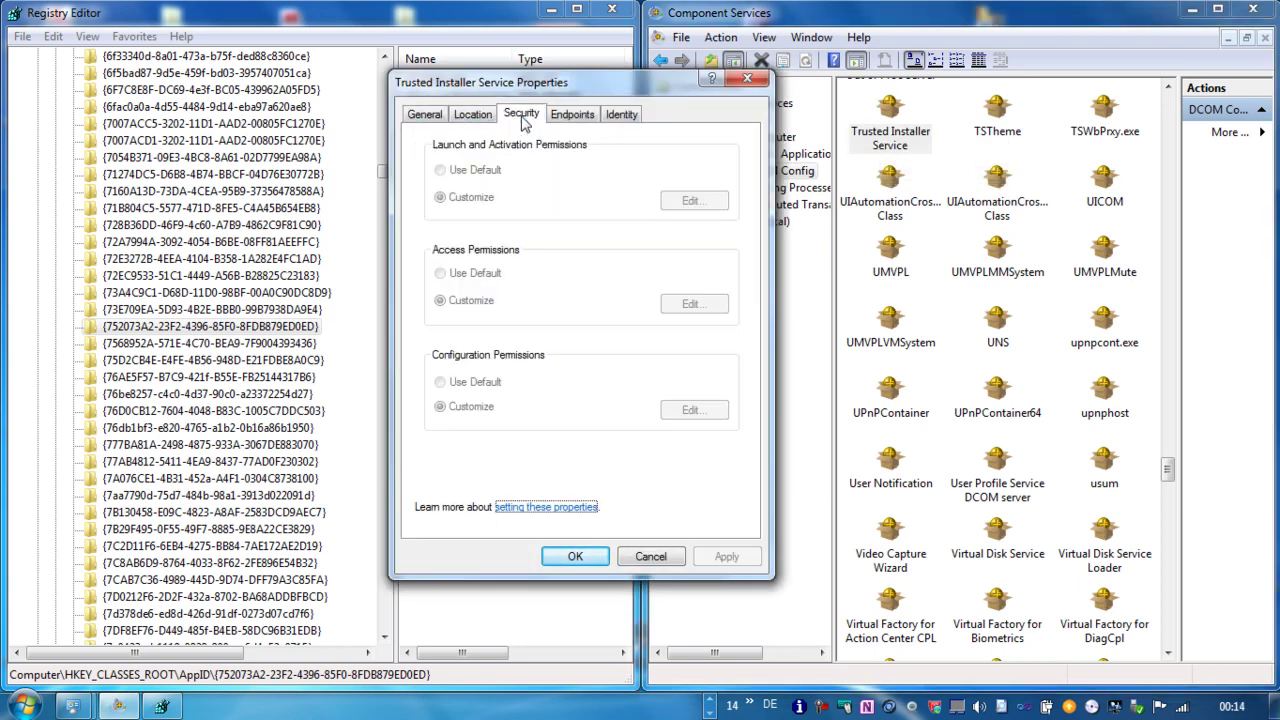
left_click(480, 118)
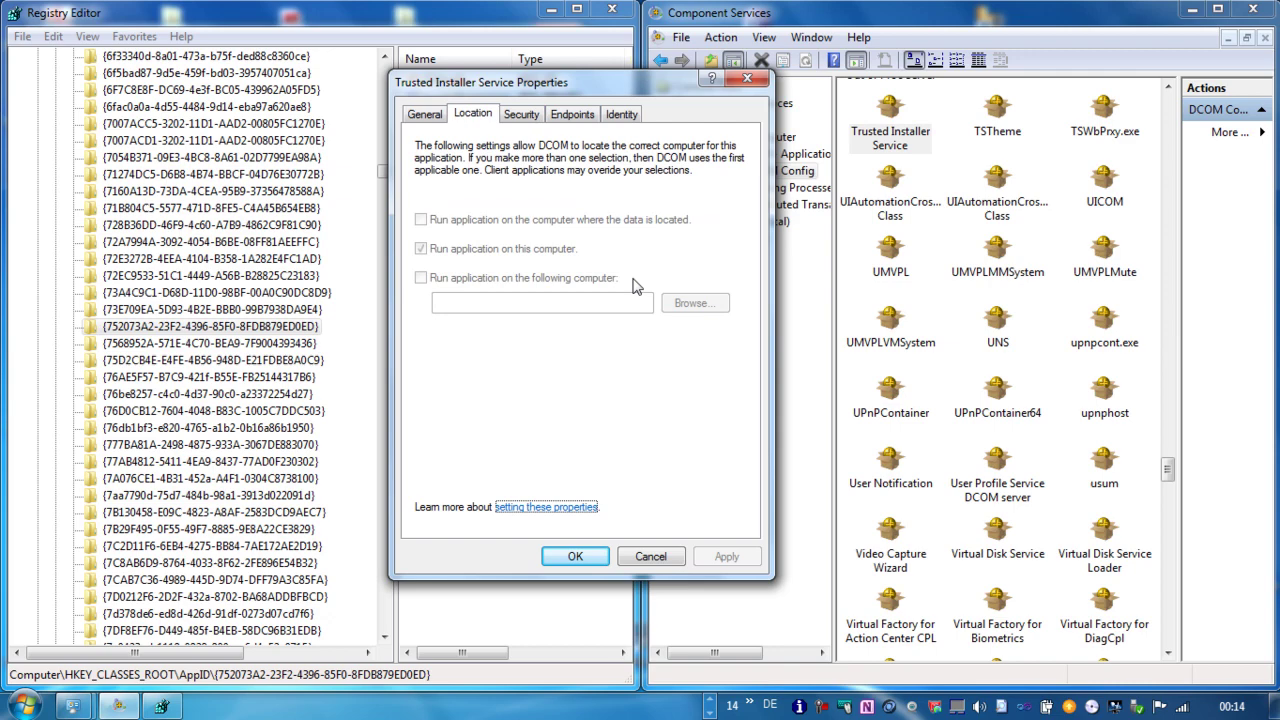
left_click(650, 556)
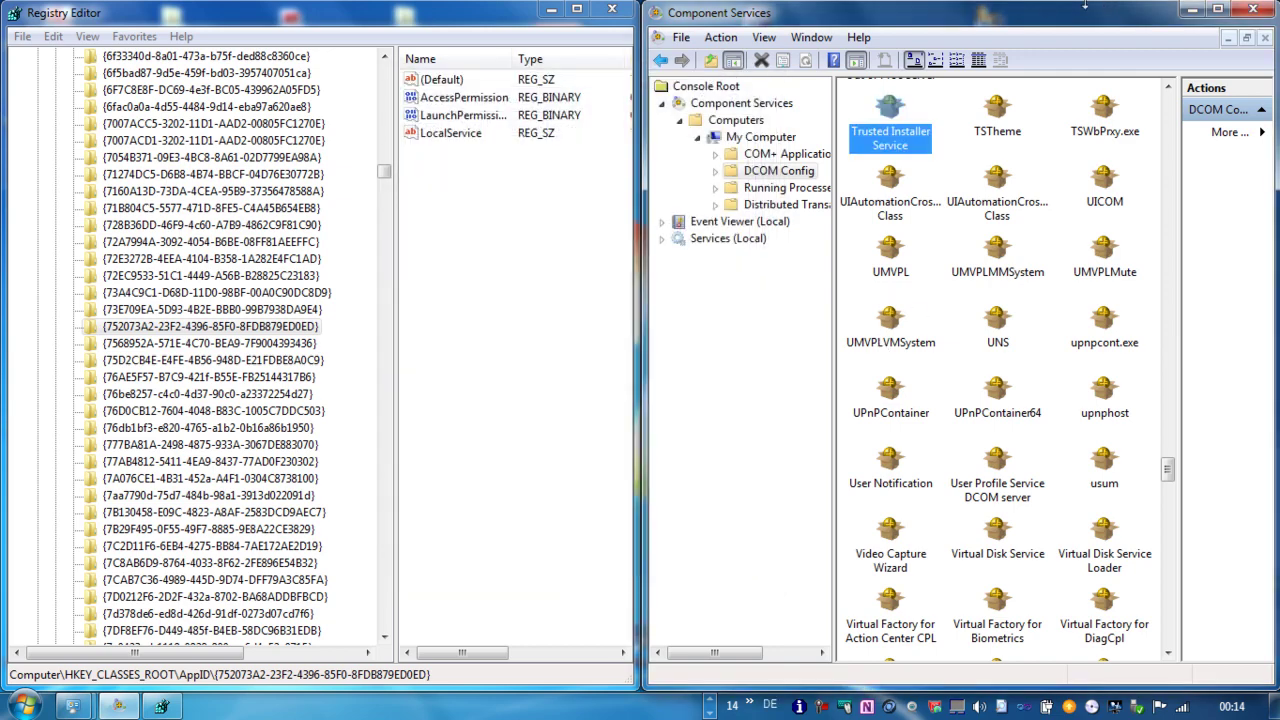
- Close the Component Services console and return to the Administrative Tools window to relaunch it
left_click(1253, 9)
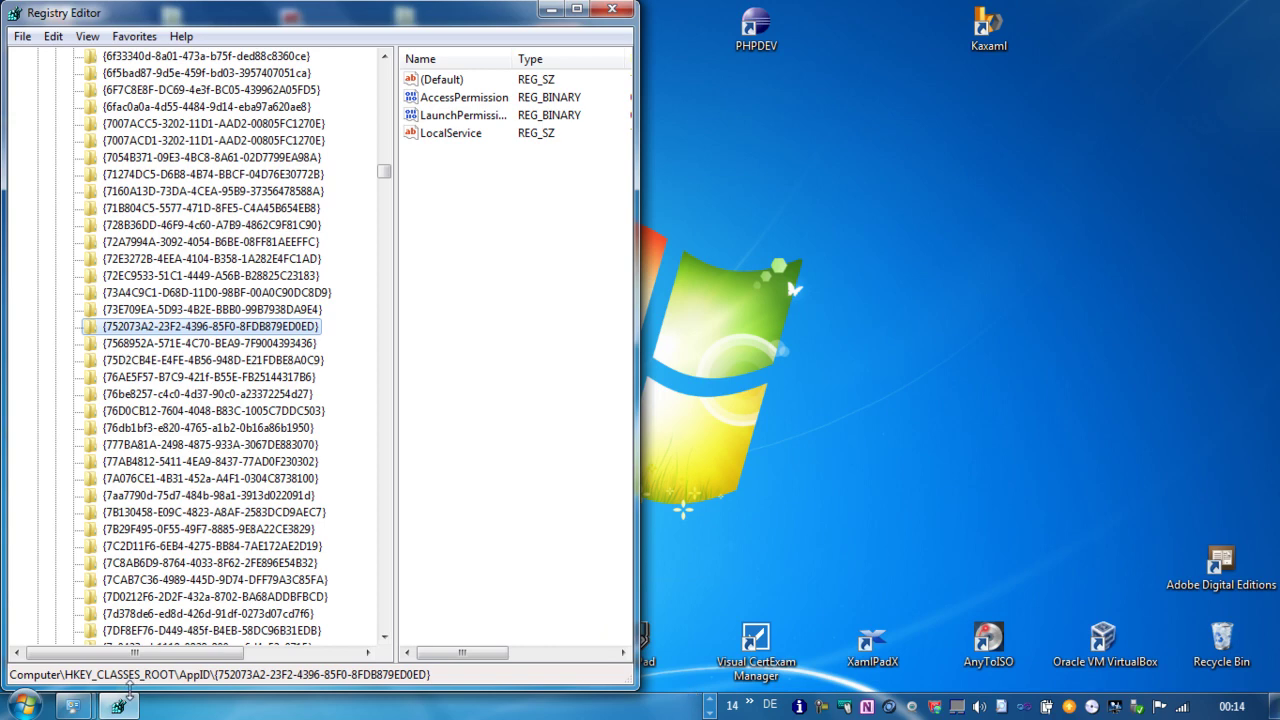
left_click(72, 706)
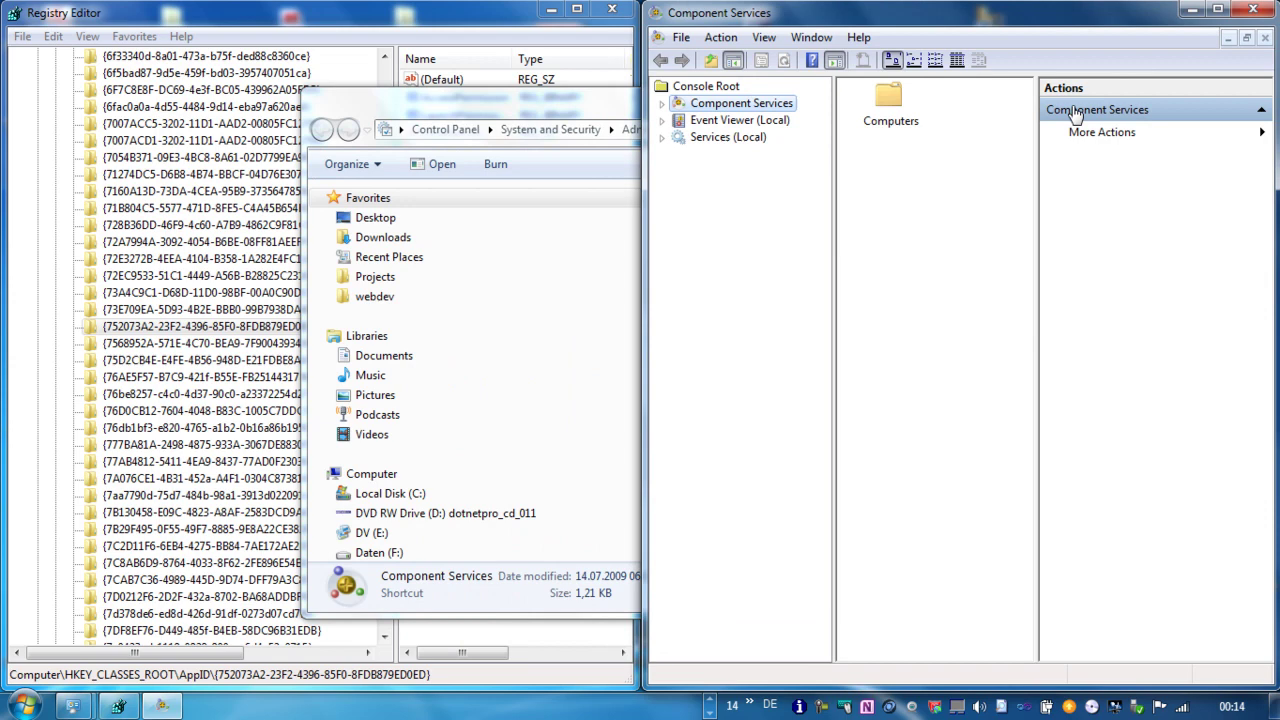
- Expand Computers, then My Computer, then DCOM Config in the console tree
double_click(886, 108)
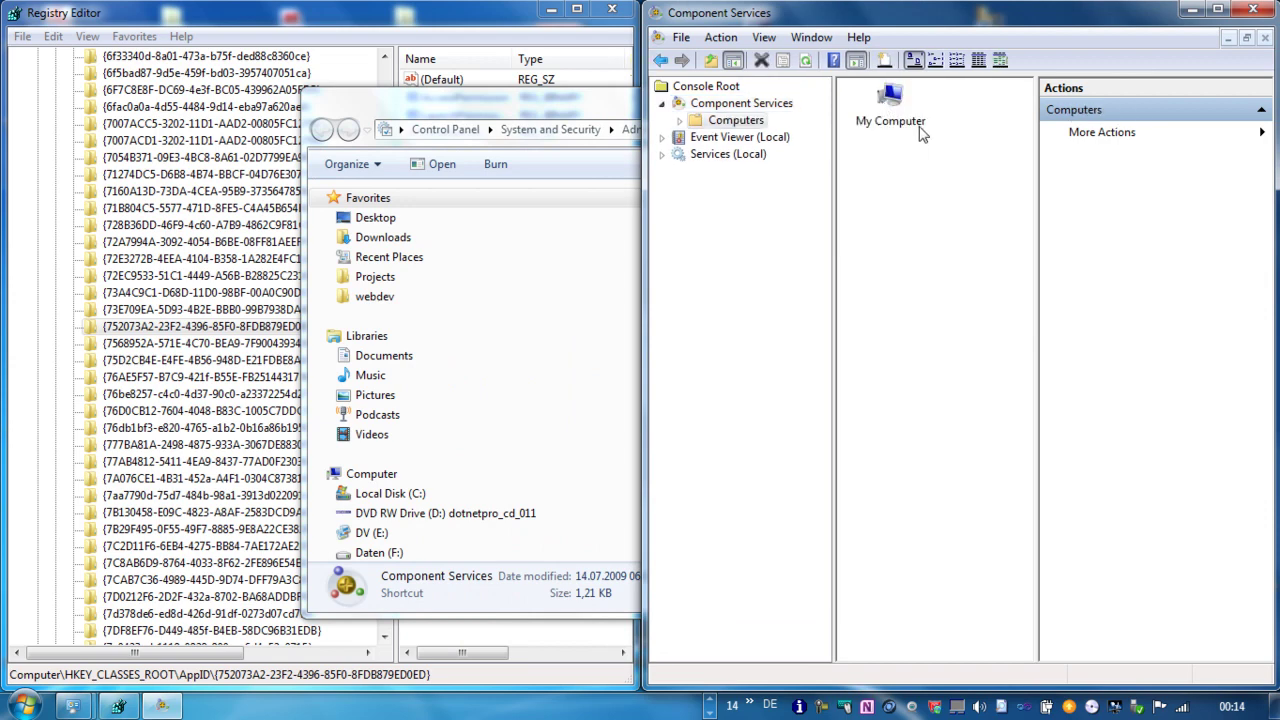
double_click(886, 120)
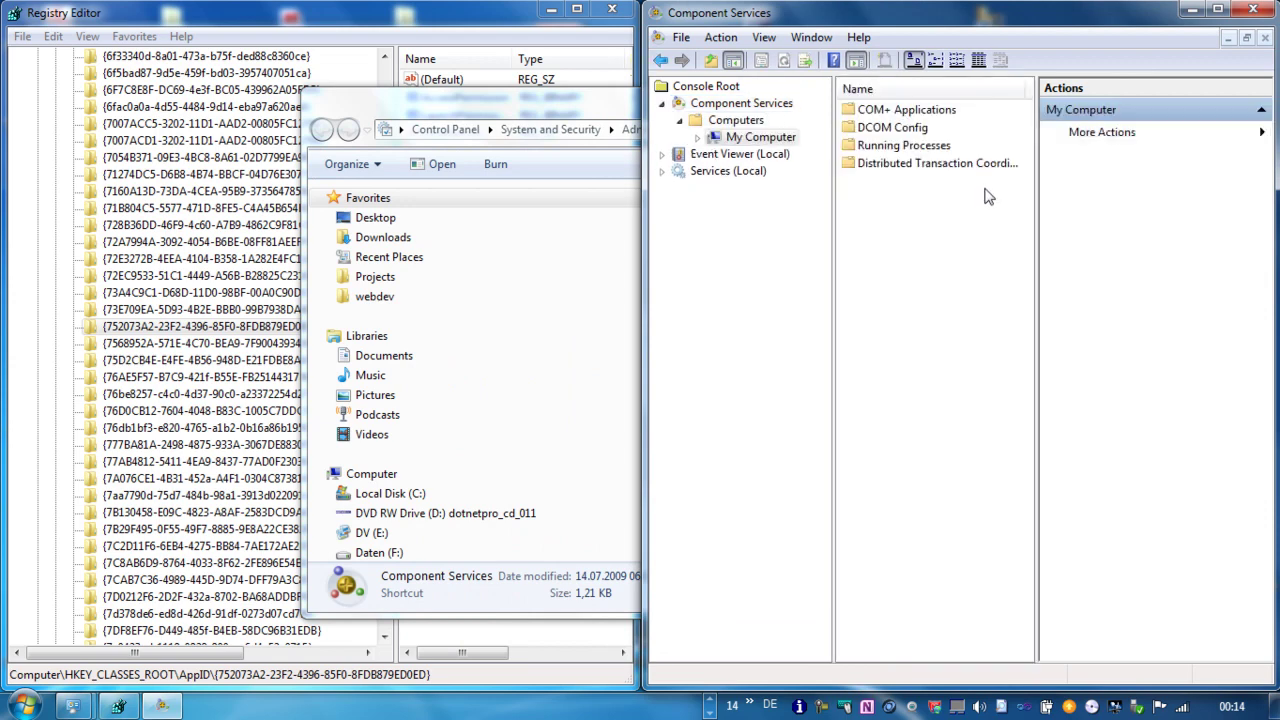
double_click(912, 129)
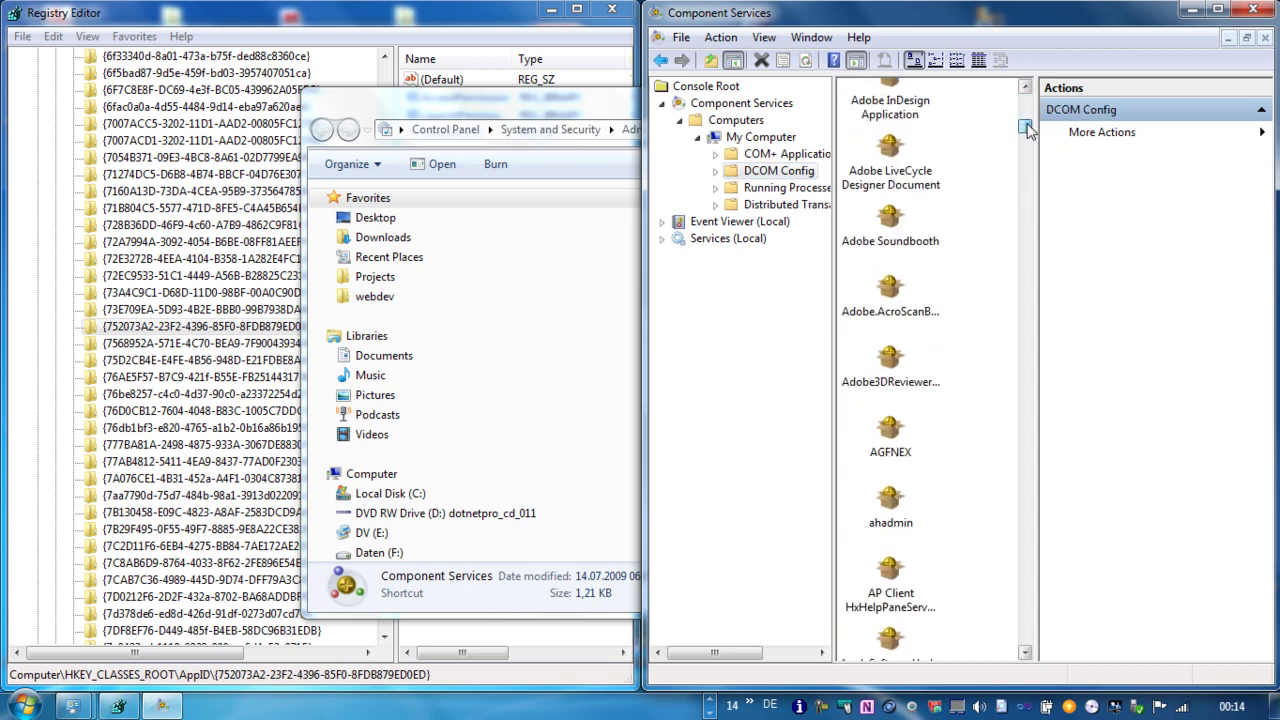
- Jump to the 'tr' entries in the DCOM list and select Trusted Installer Service
left_click(890, 225)
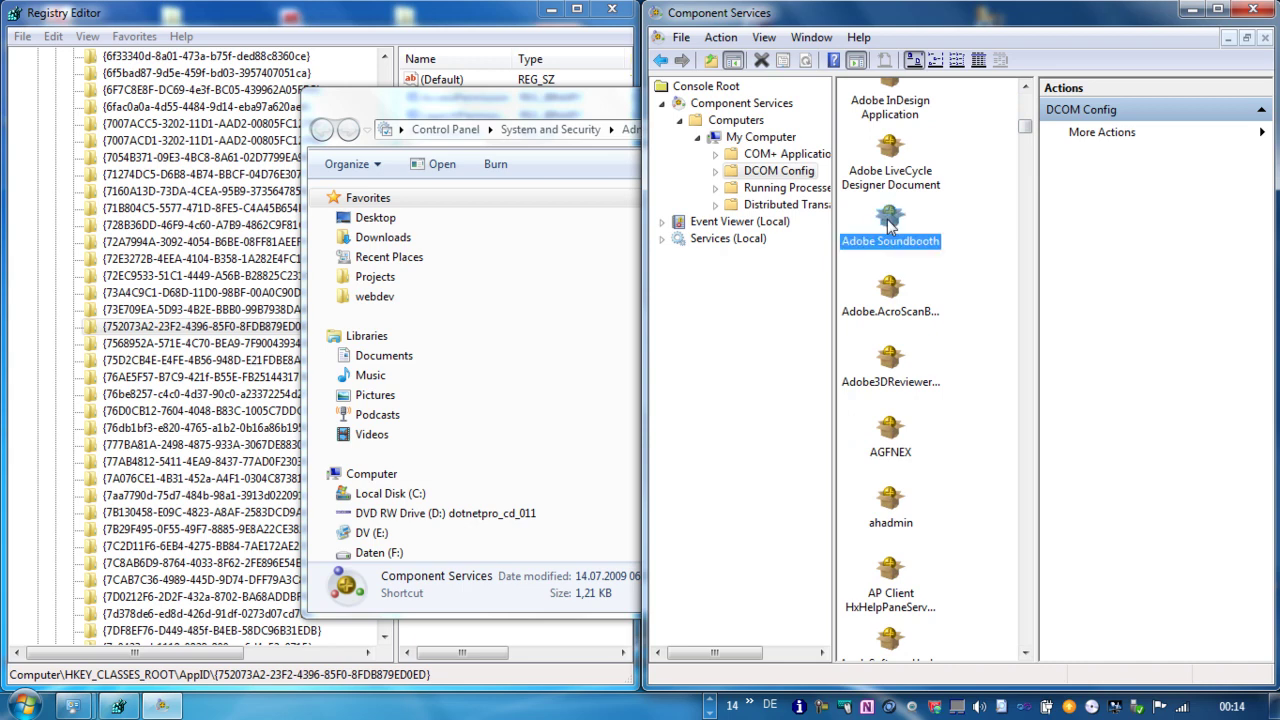
type("tr")
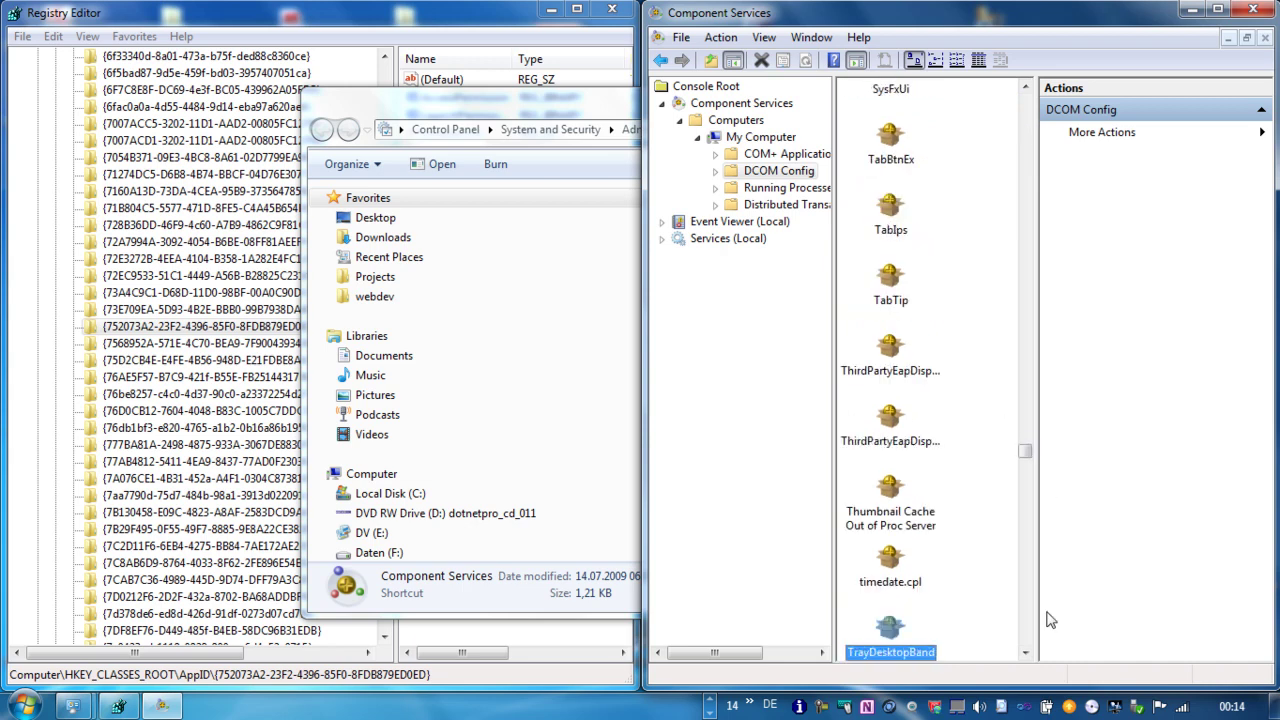
left_click(1025, 652)
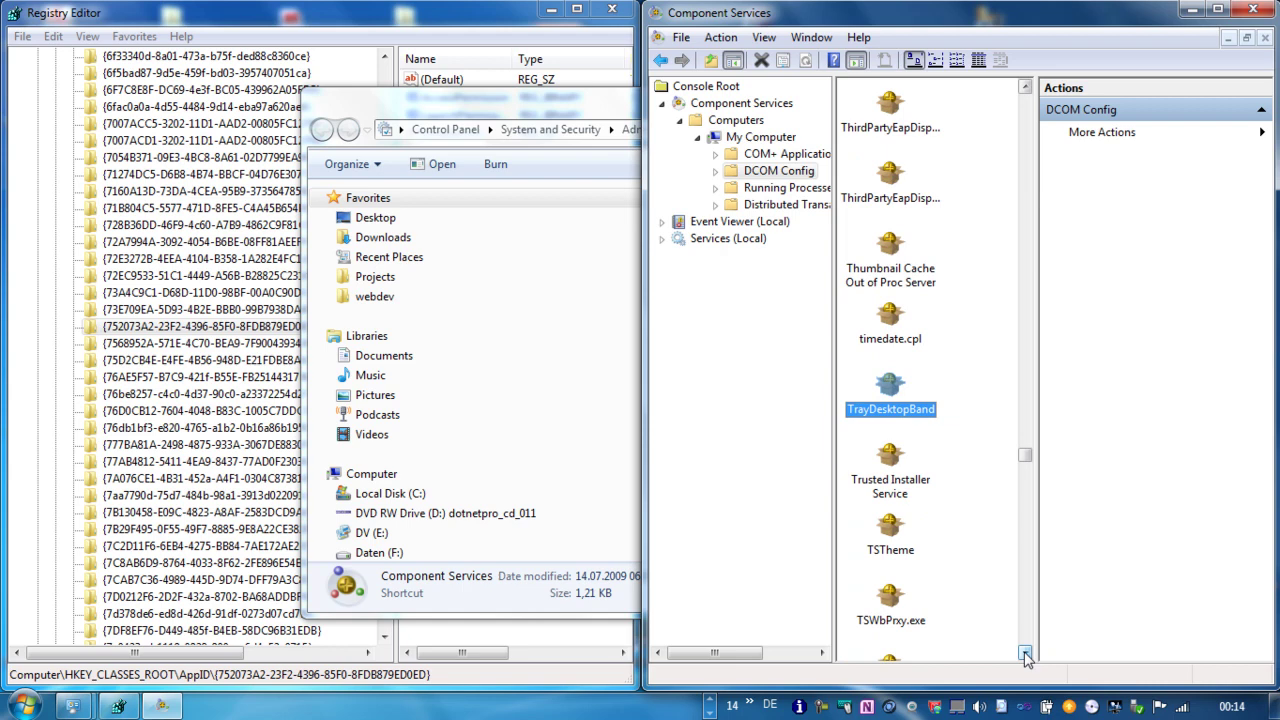
left_click(1025, 652)
left_click(1025, 652)
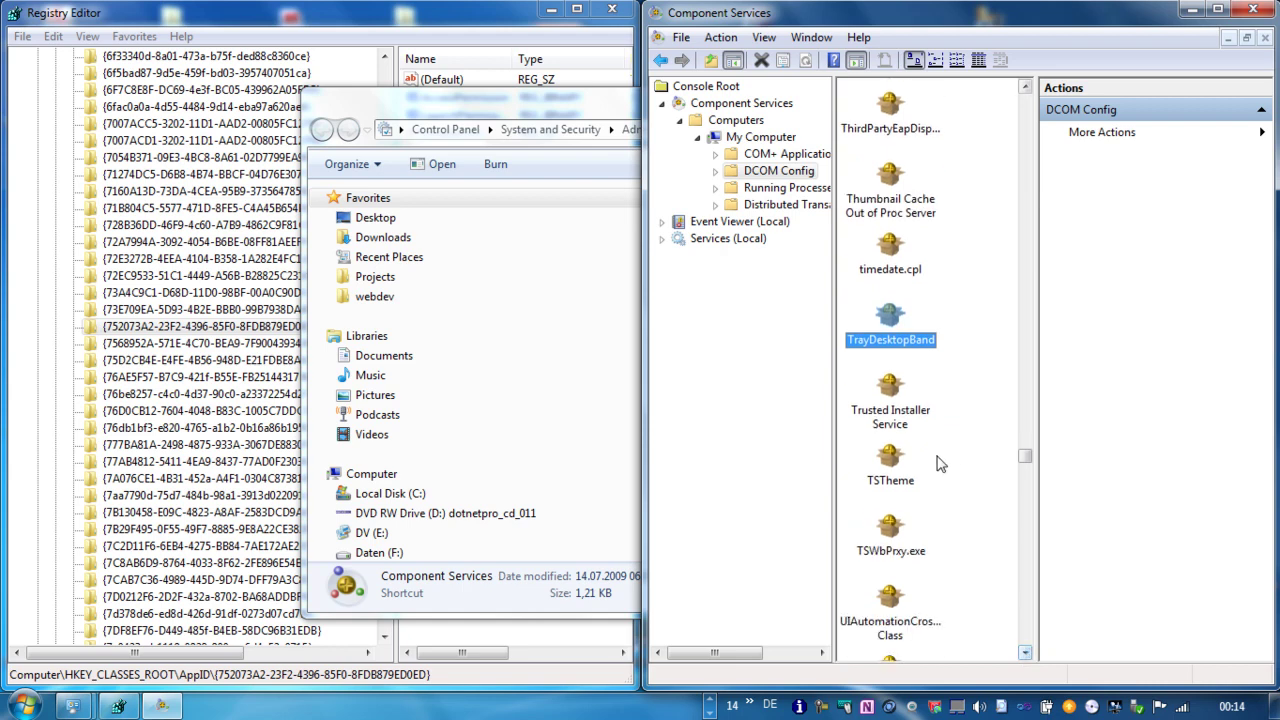
left_click(898, 422)
- Open Trusted Installer Service properties on the Security tab
right_click(898, 422)
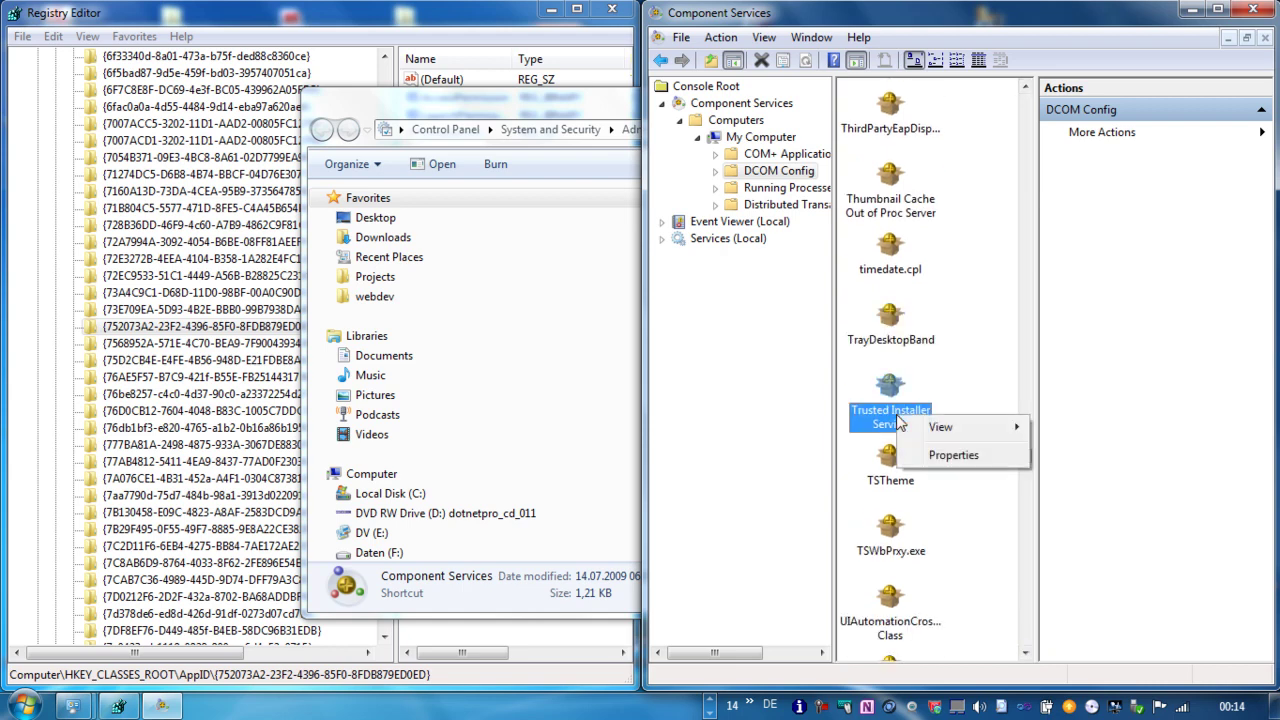
left_click(936, 452)
left_click(911, 142)
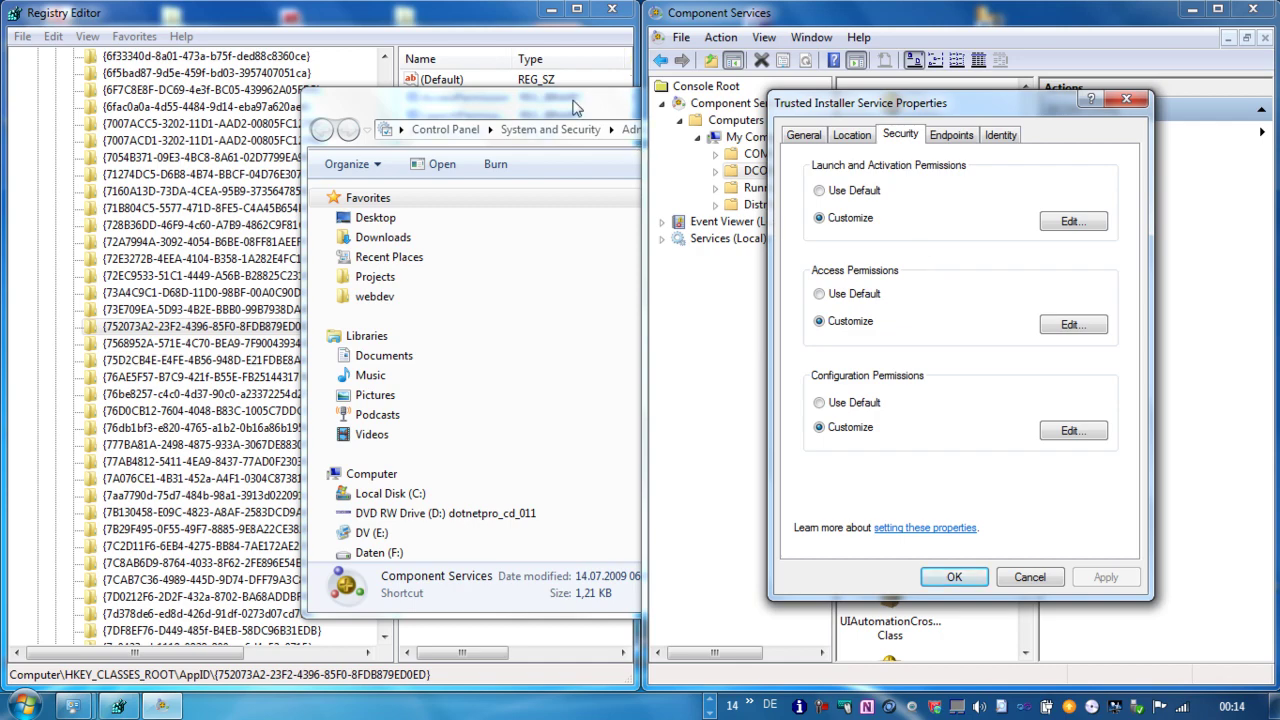
- Close the Administrative Tools window and move the properties dialog further left
left_click_drag(568, 122, 151, 125)
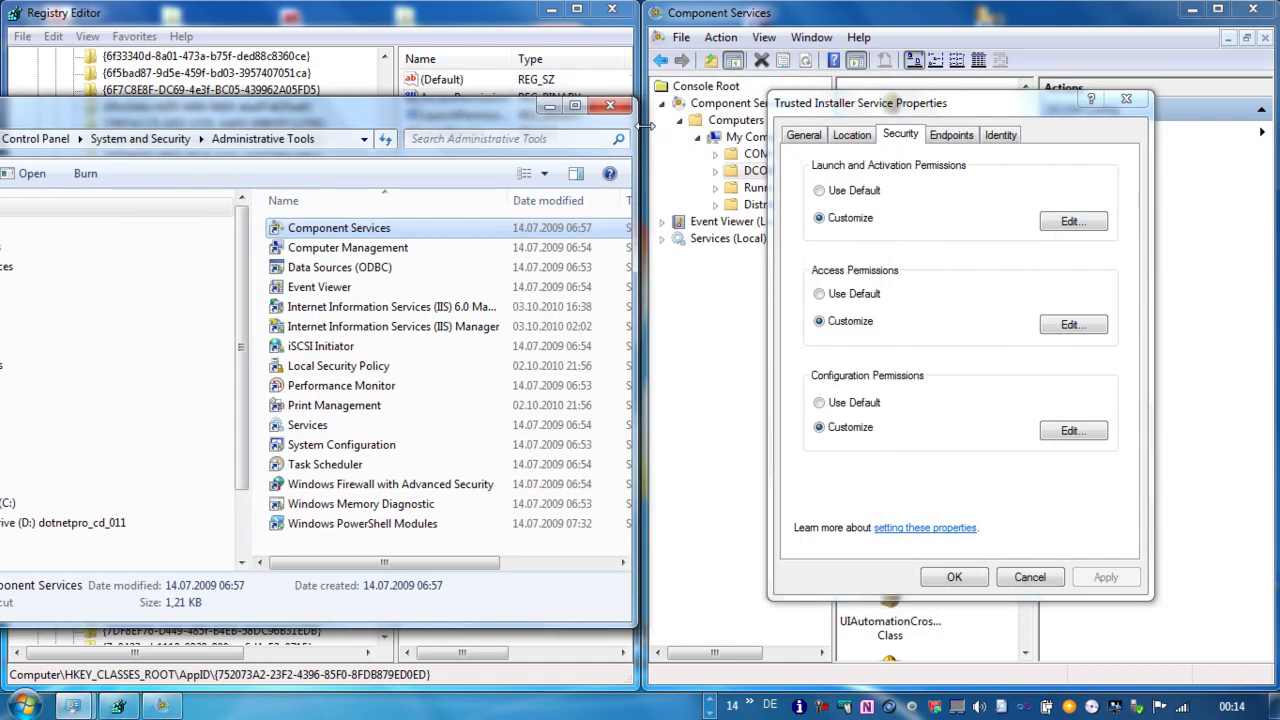
left_click(610, 105)
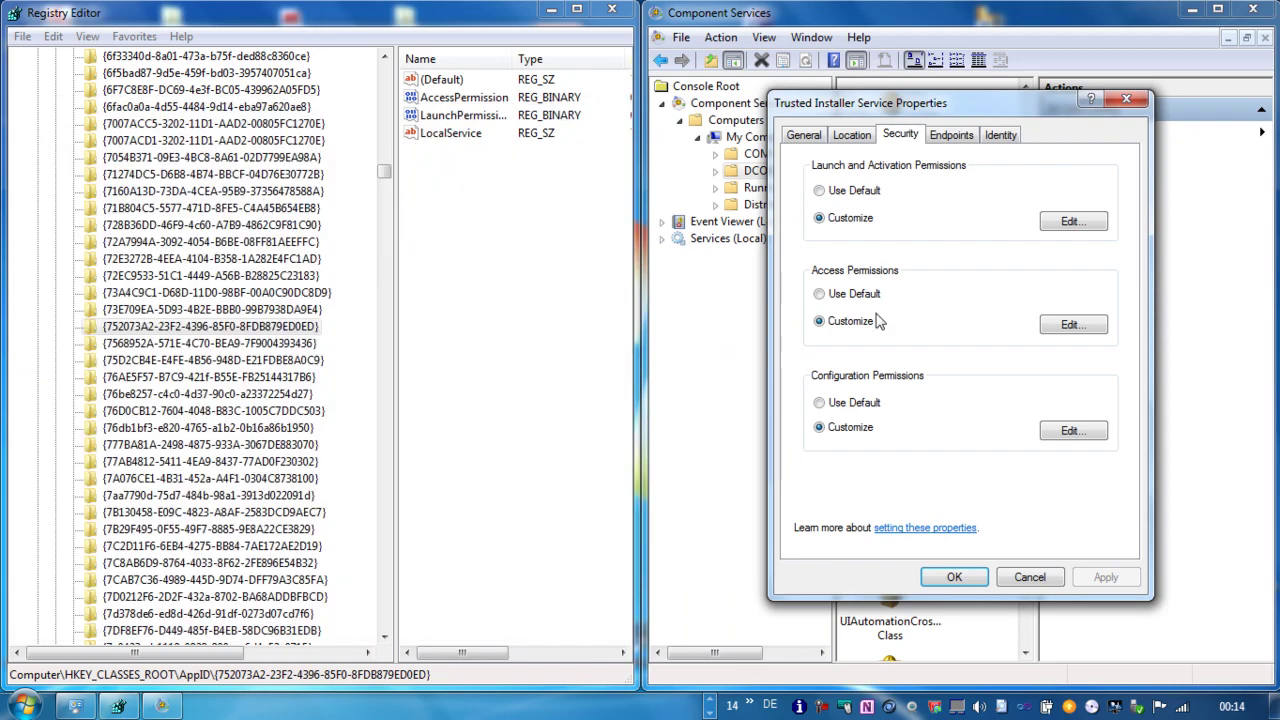
left_click_drag(978, 103, 805, 105)
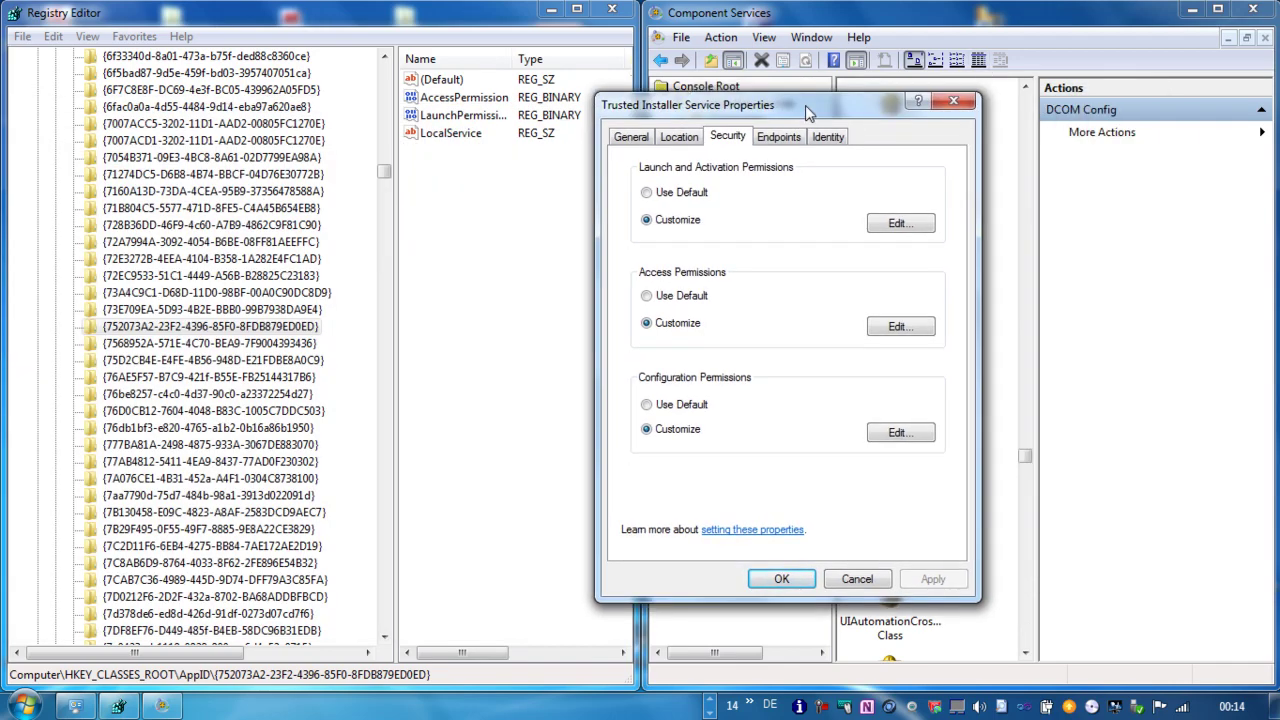